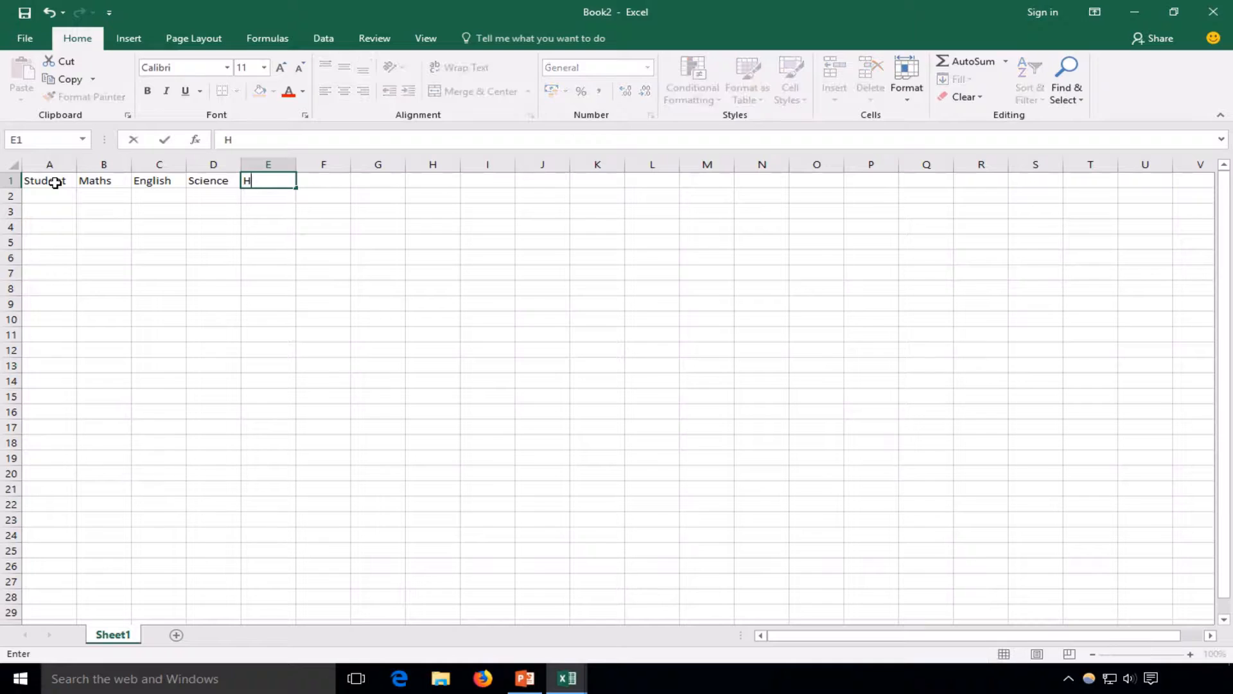
Step: Complete the header row with Hindi in E1, Social Studies in F1 and Total in G1
key("Tab")
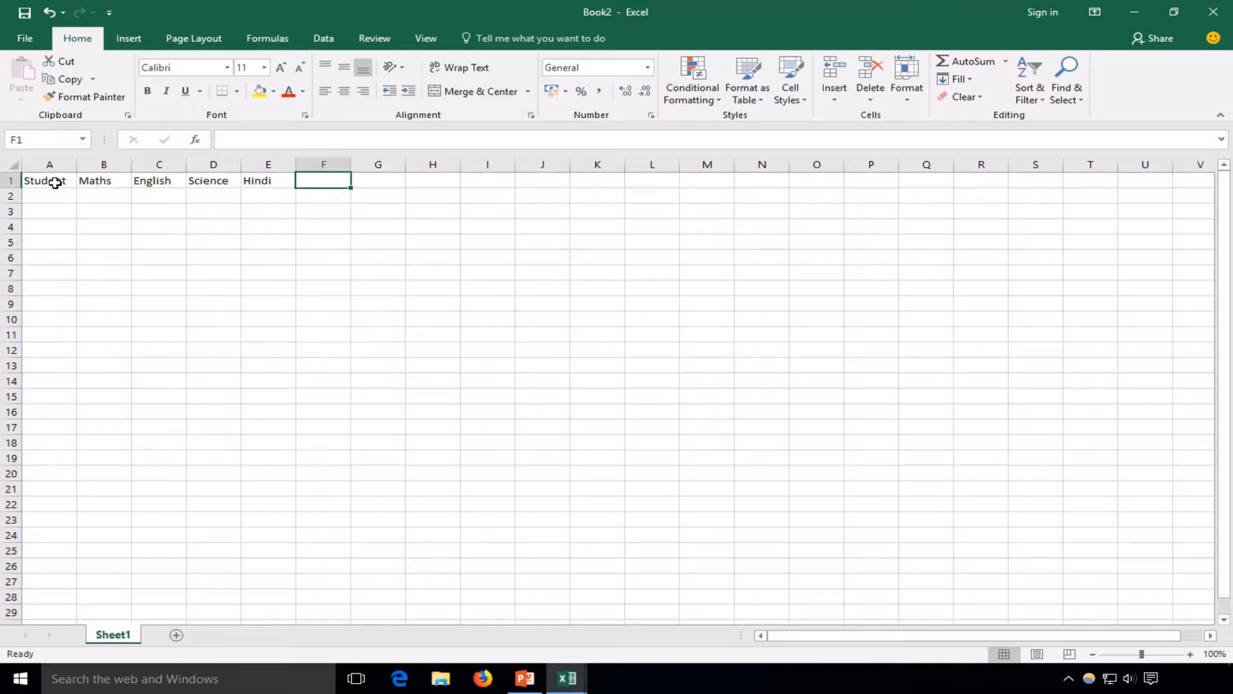
type("Social Studies")
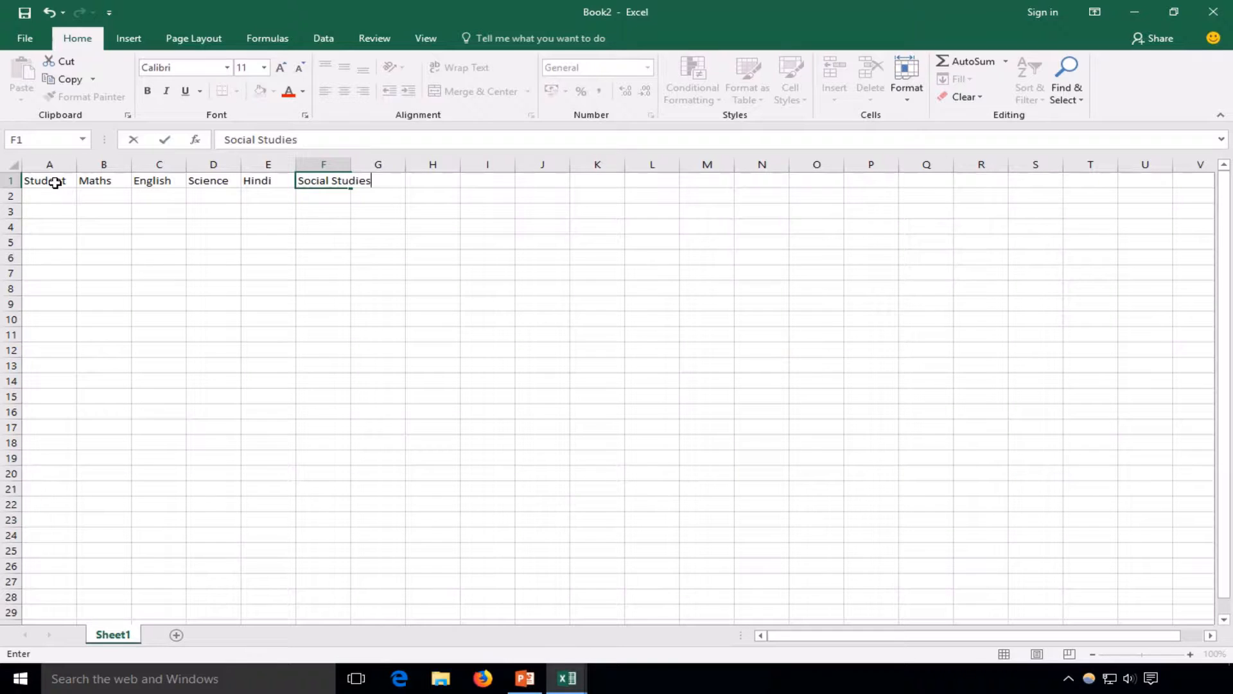
key("Tab")
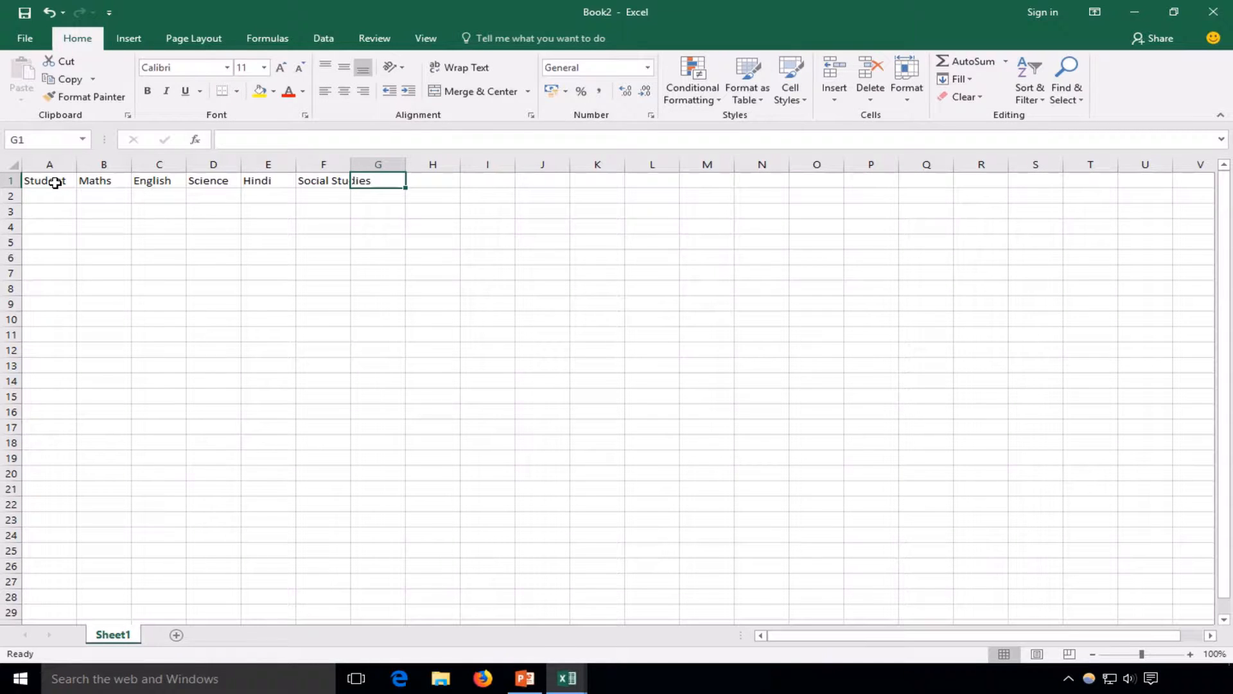
type("Total")
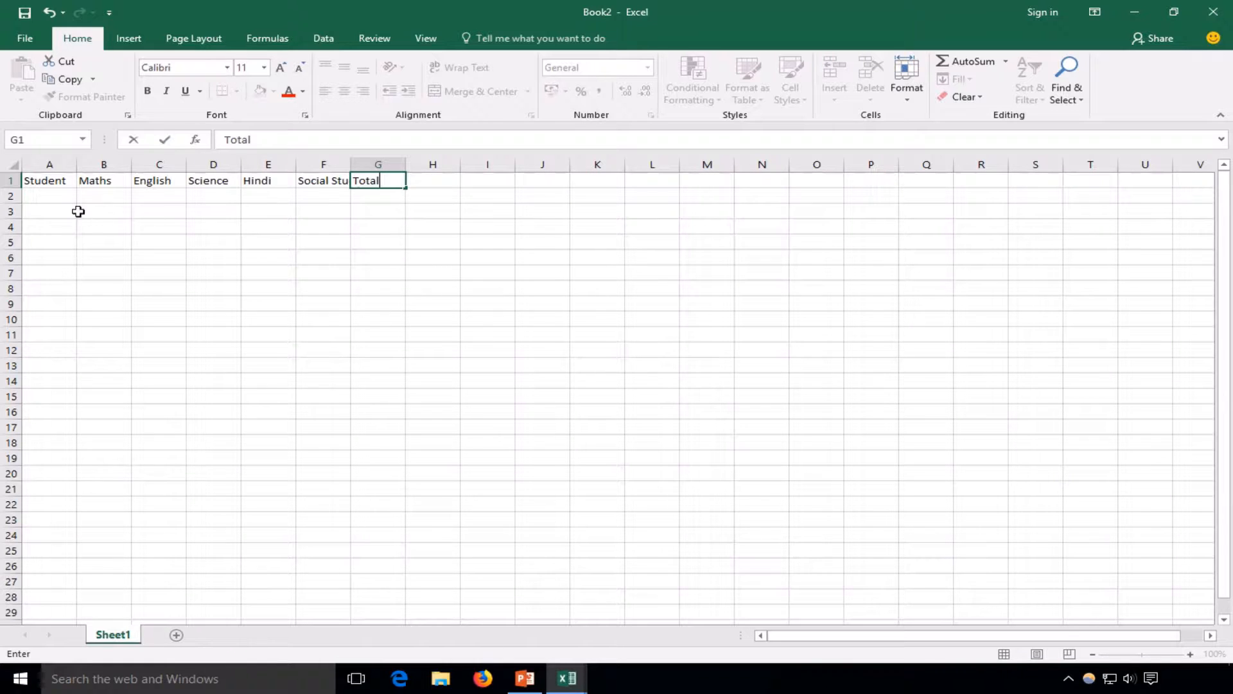
Step: Enter the first student's name in A2, with marks of 88 for Maths and 80 for English
left_click(53, 196)
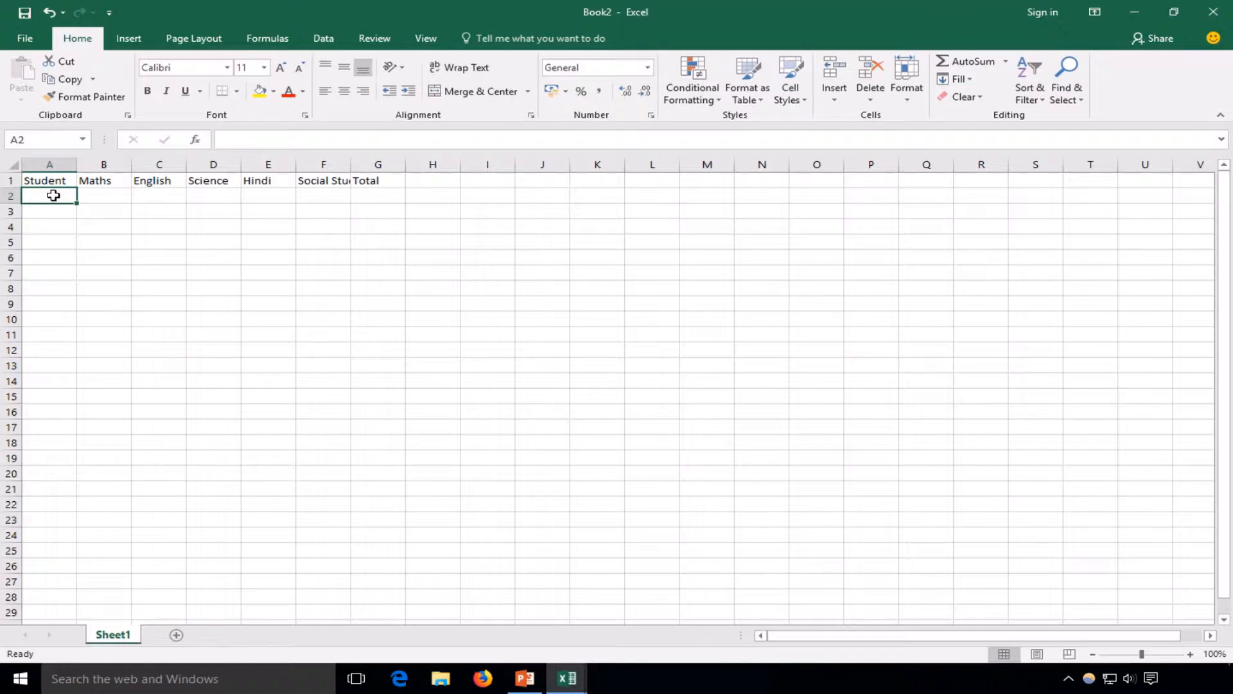
type("Wilson")
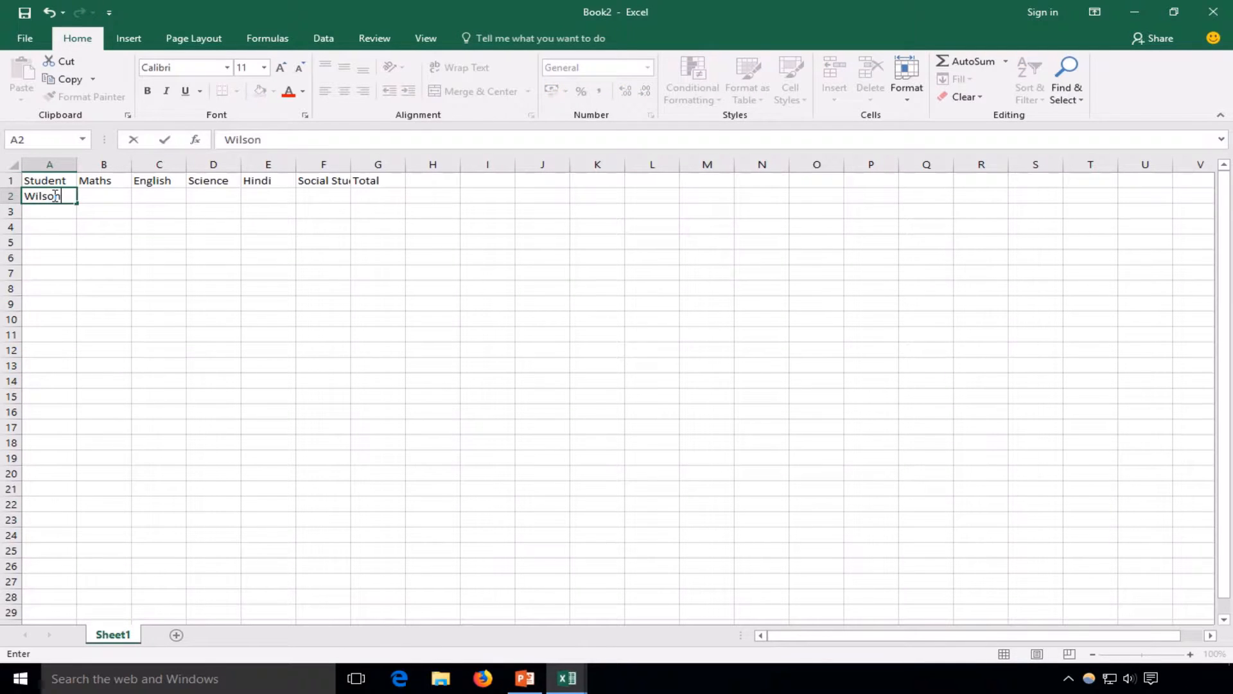
key("Tab")
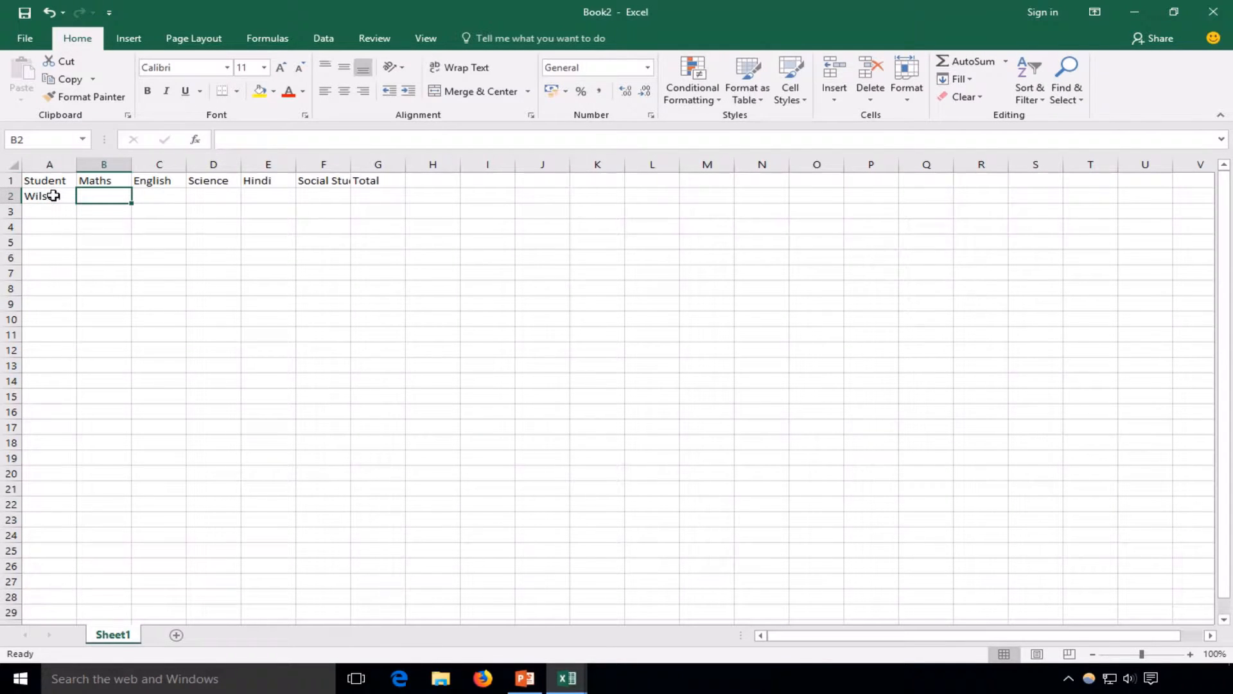
type("88")
key("Tab")
type("44")
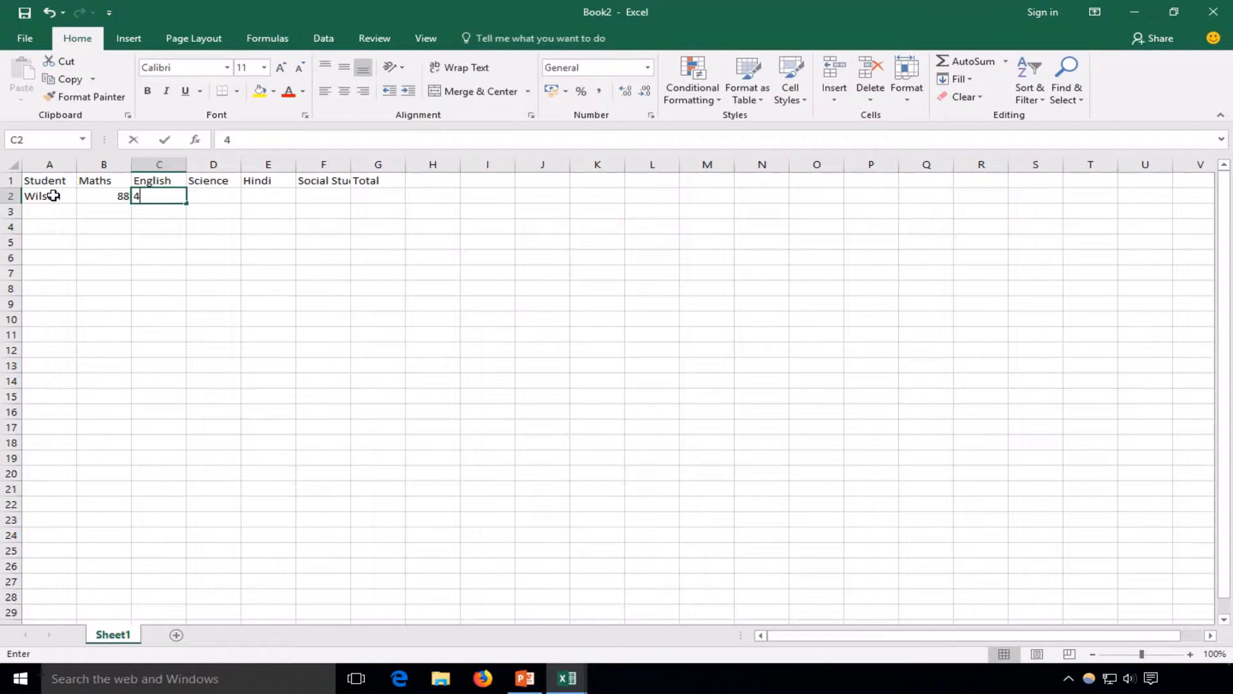
key("Tab")
key("Left")
type("80")
key("Tab")
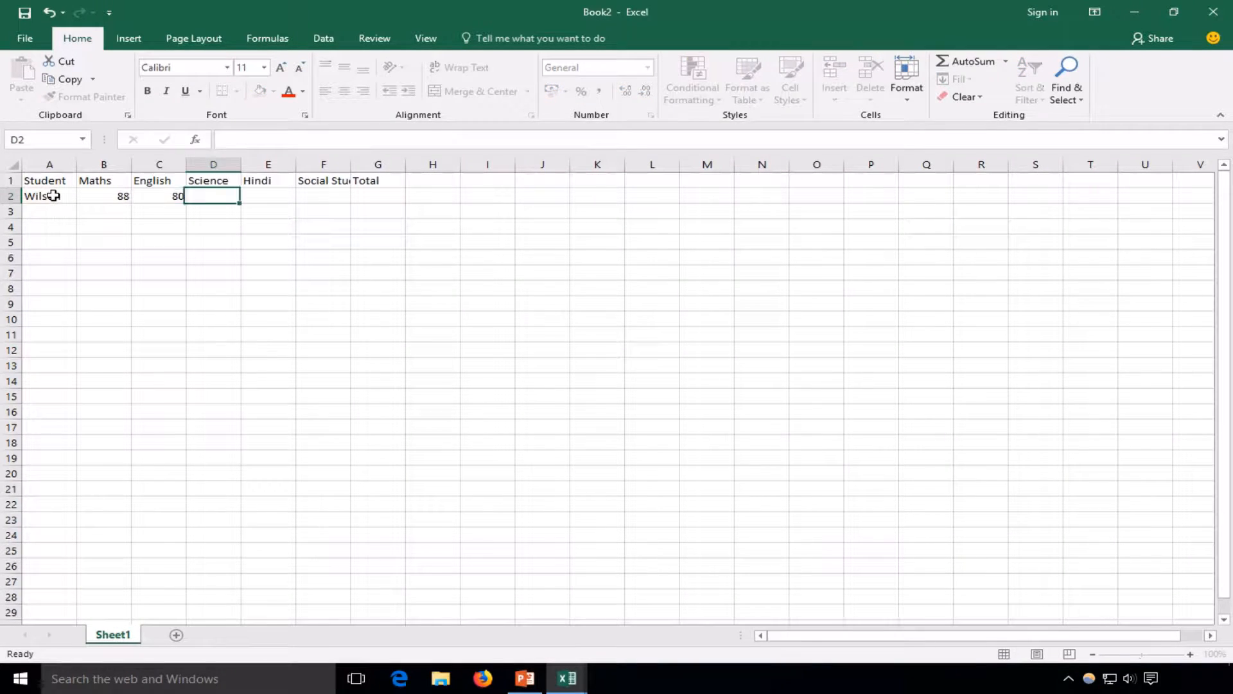
Step: Fill in the first student's remaining marks: Science 78, Hindi 64 and Social Studies 82
type("78")
key("Tab")
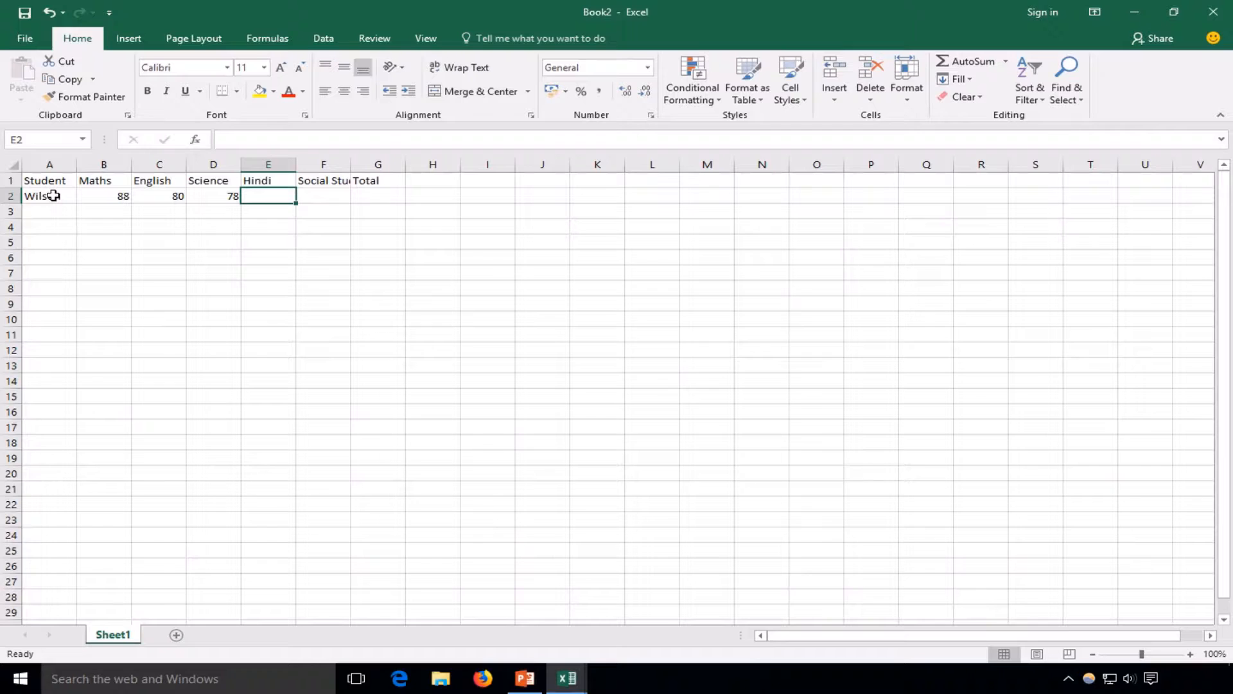
type("64")
key("Tab")
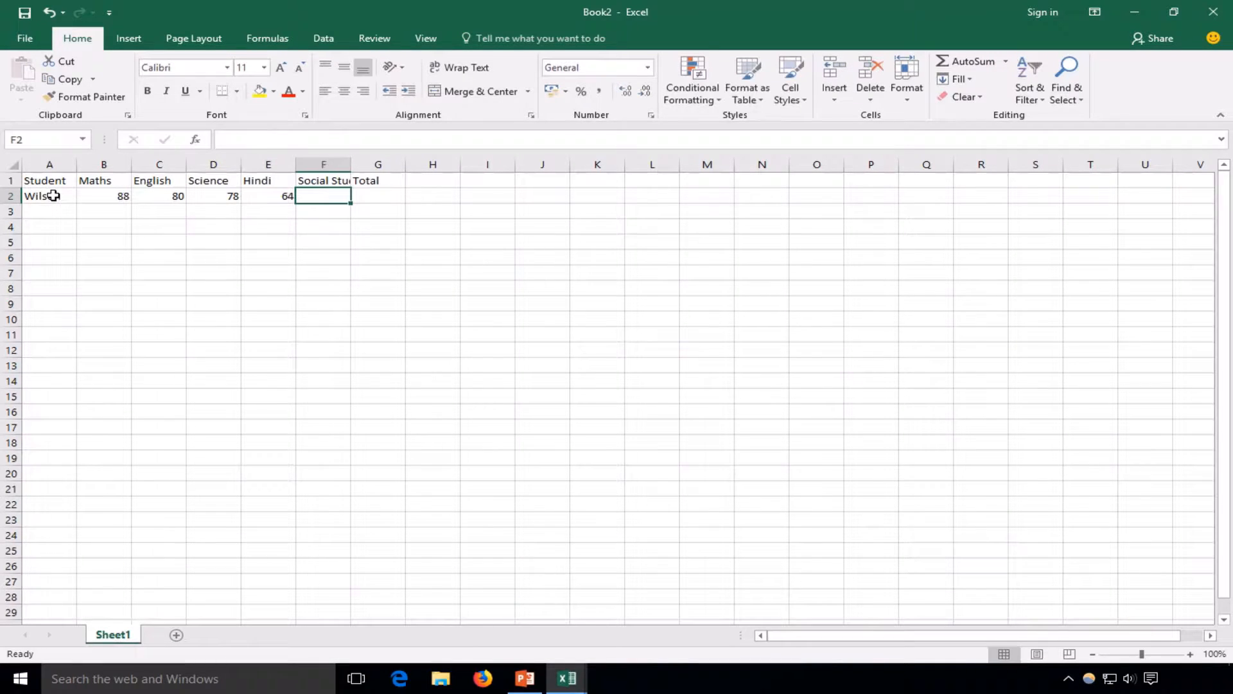
type("8")
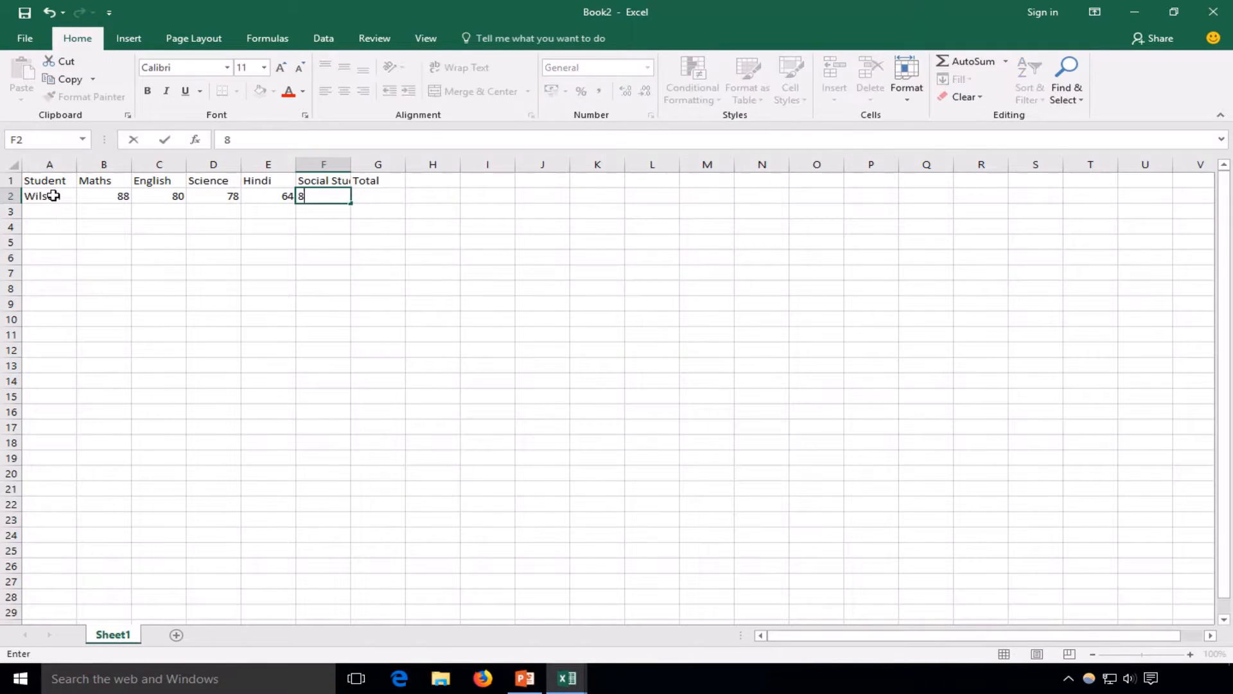
type("2")
key("Tab")
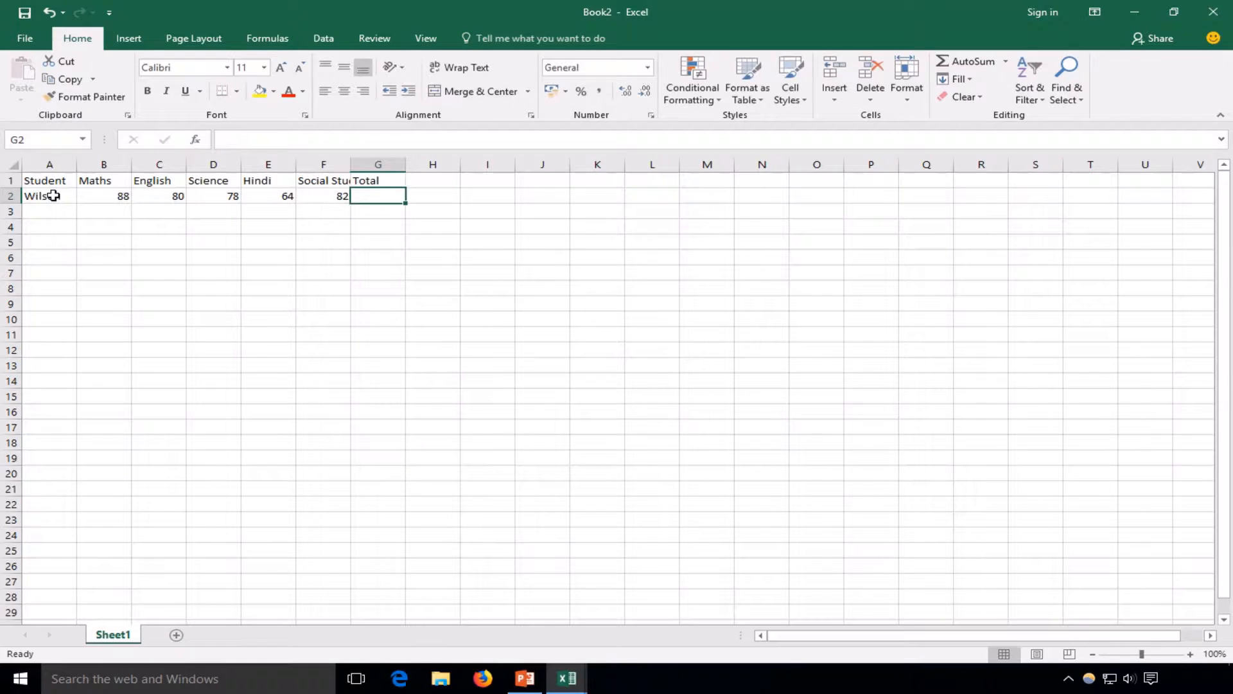
Step: Enter the second student's name in cell A3
key("Down")
key("Left")
key("Left")
key("Left")
key("Left")
key("Left")
key("Left")
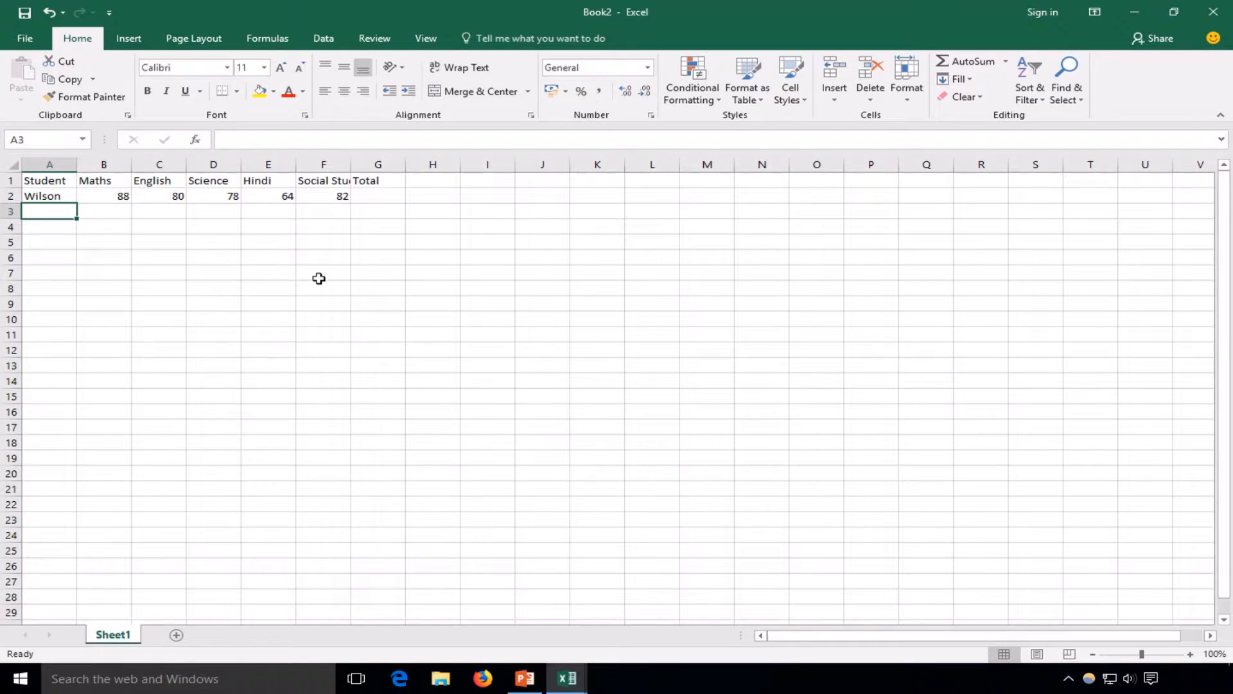
type("Shyam")
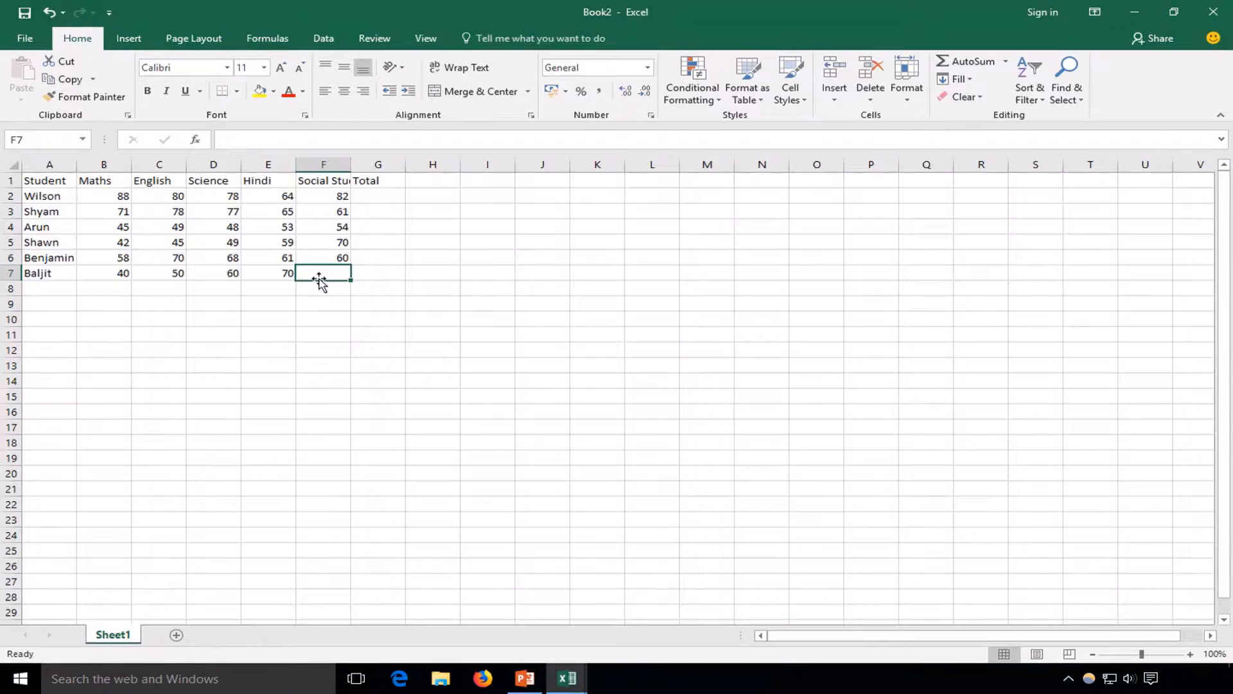
Step: Enter 70 as the Social Studies mark for the student in row 7
type("70")
key("Tab")
key("Down")
key("Left")
key("Left")
key("Left")
key("Left")
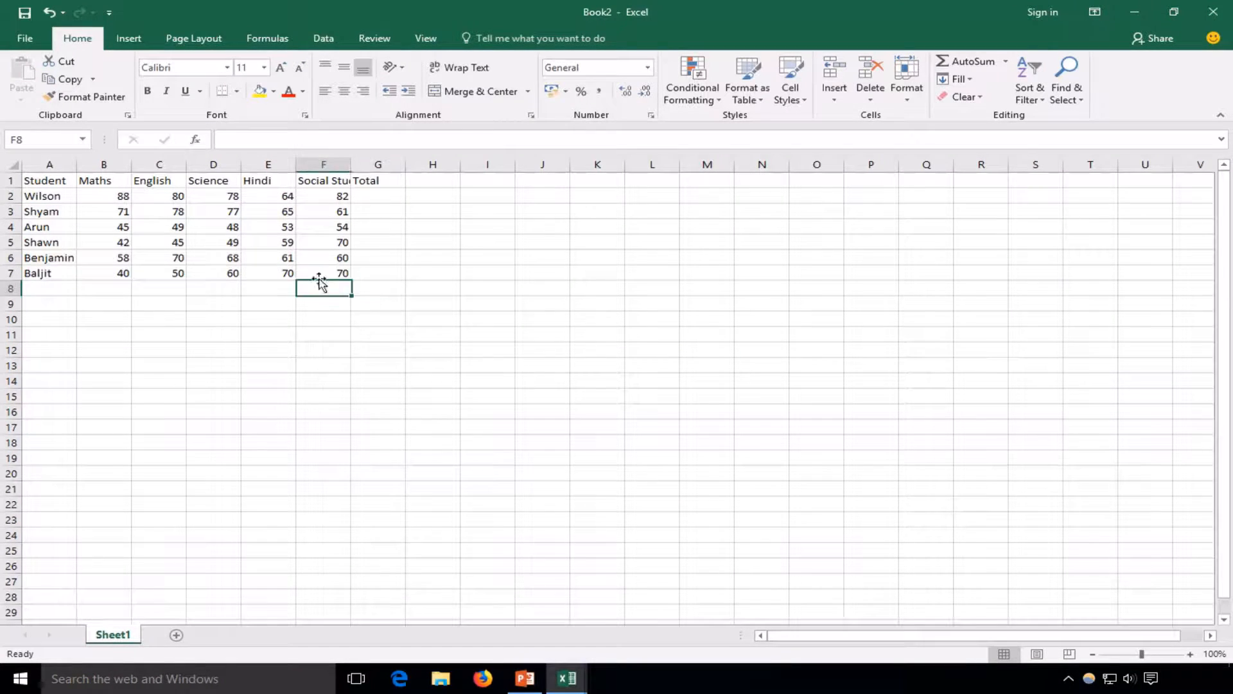
key("Left")
key("Left")
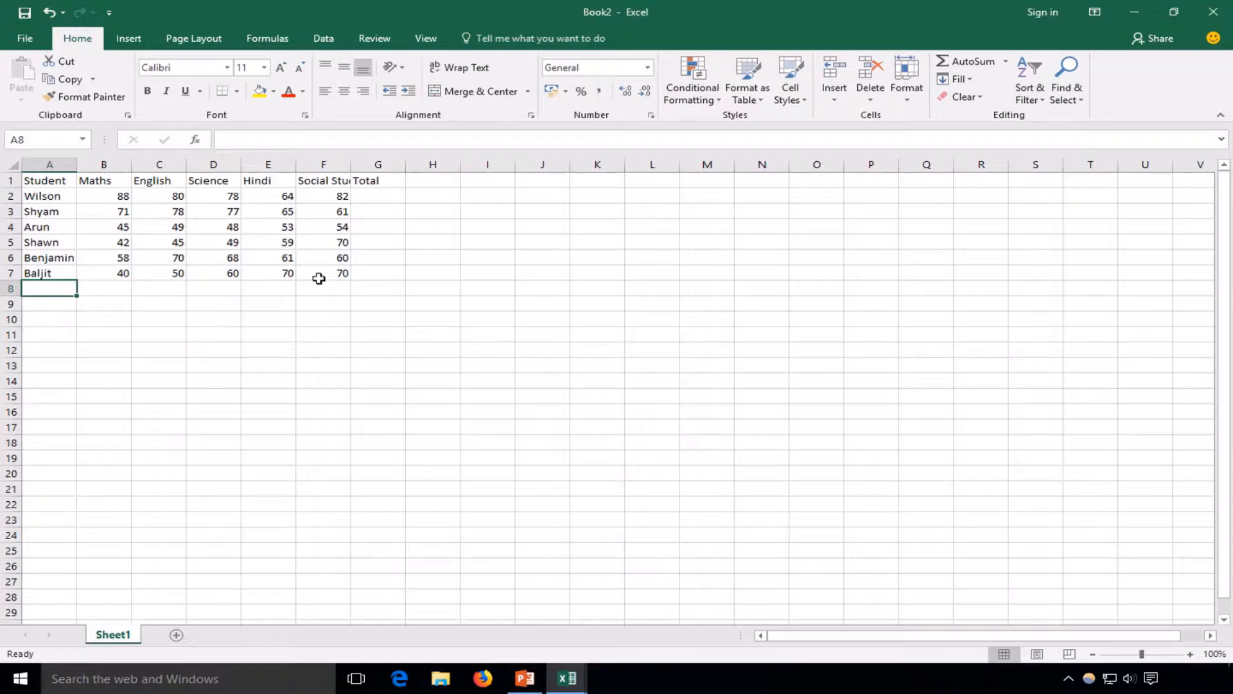
key("Right")
key("Right")
key("Up")
key("Up")
key("Up")
key("Up")
Step: Calculate the first student's total in G2 with the addition formula =B2+C2+D2+E2+F2
left_click(388, 198)
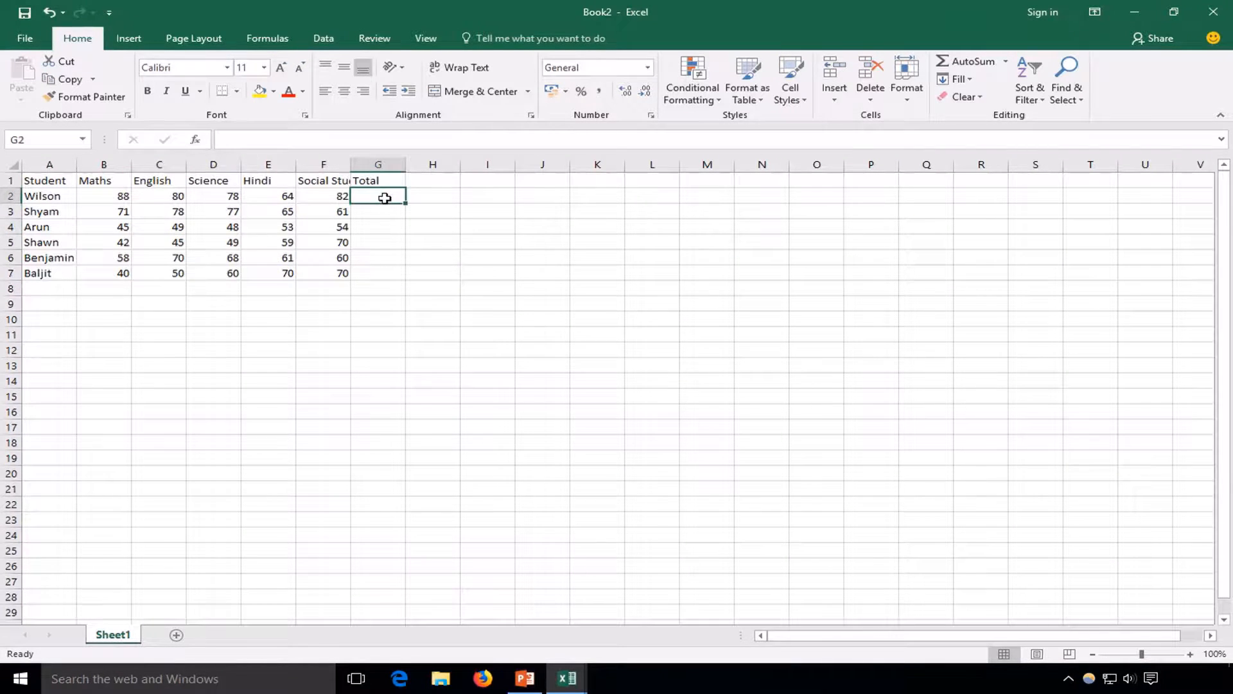
type("=")
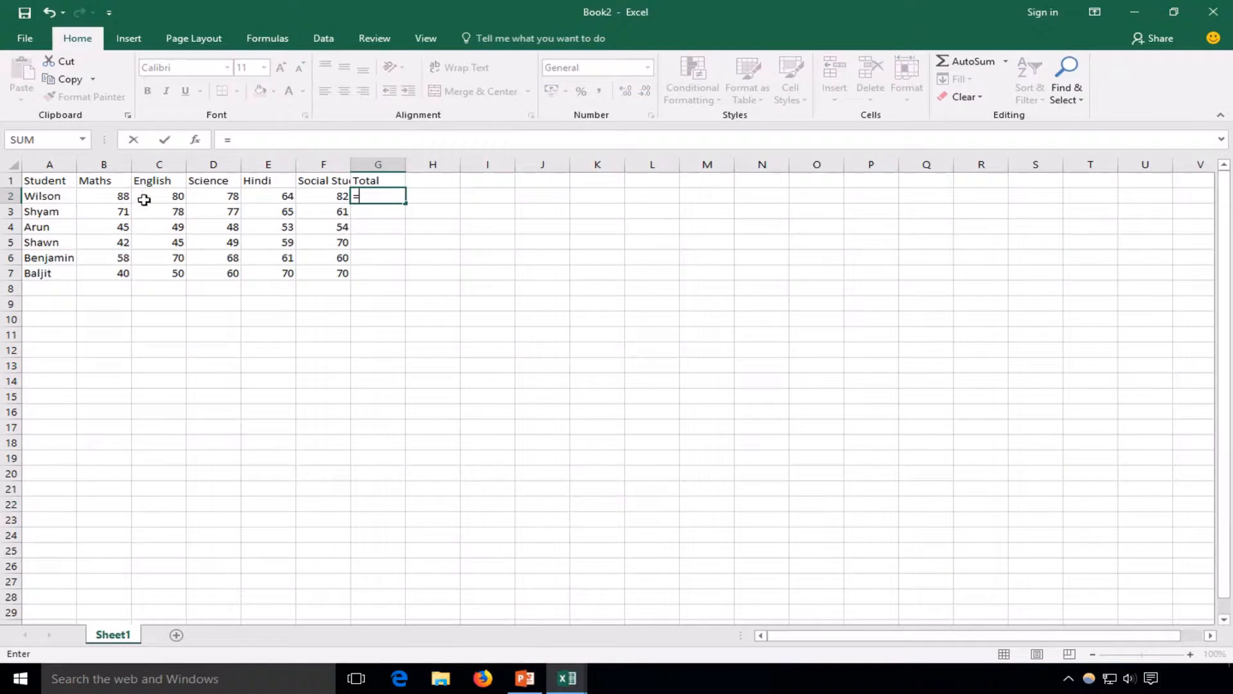
left_click(117, 196)
type("+")
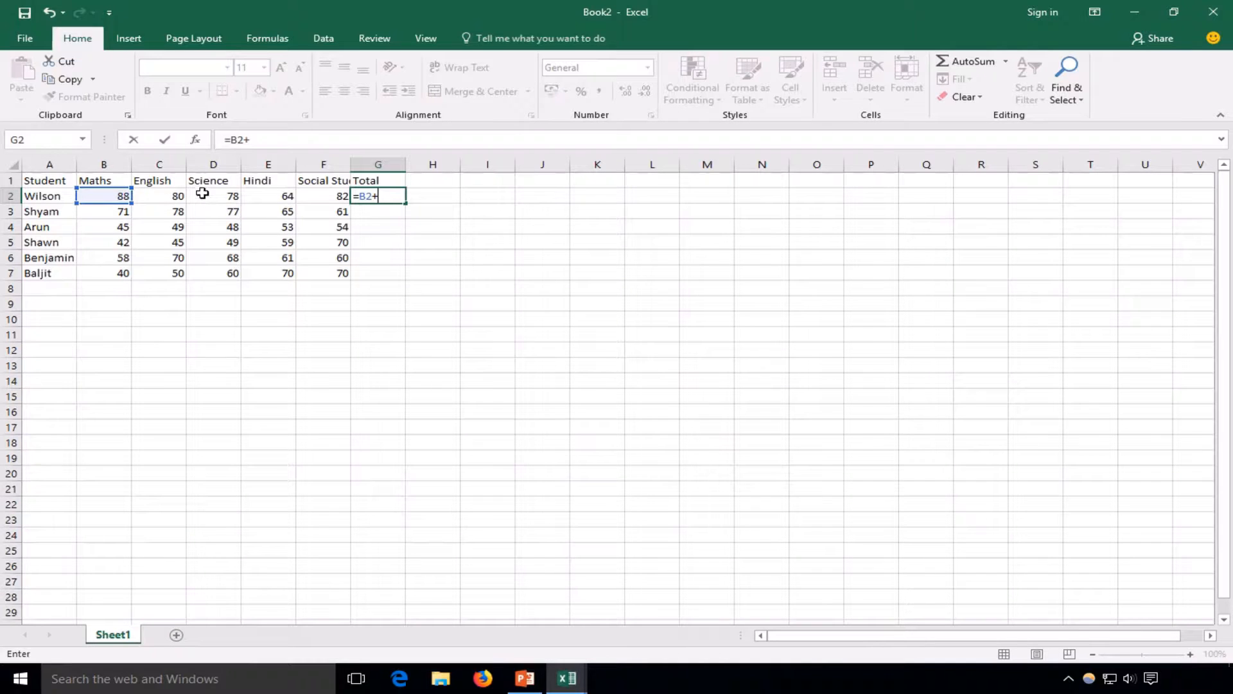
left_click(183, 196)
type("+")
left_click(232, 204)
type("+")
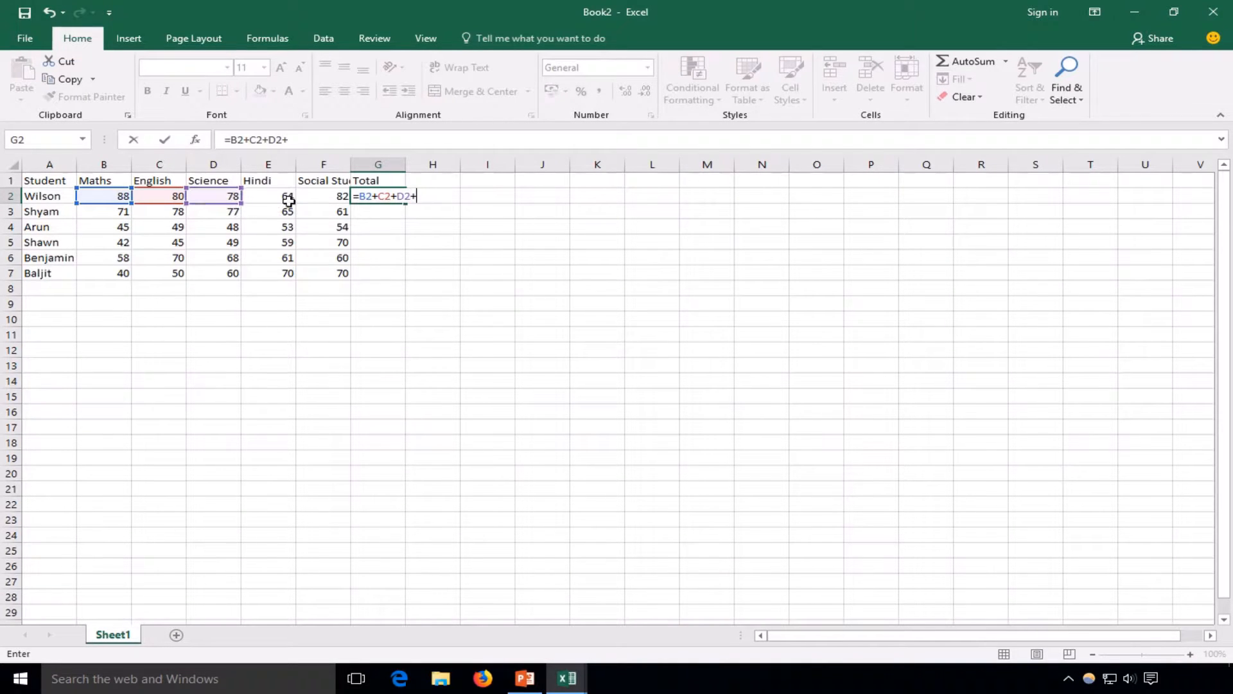
left_click(289, 200)
type("+")
left_click(322, 198)
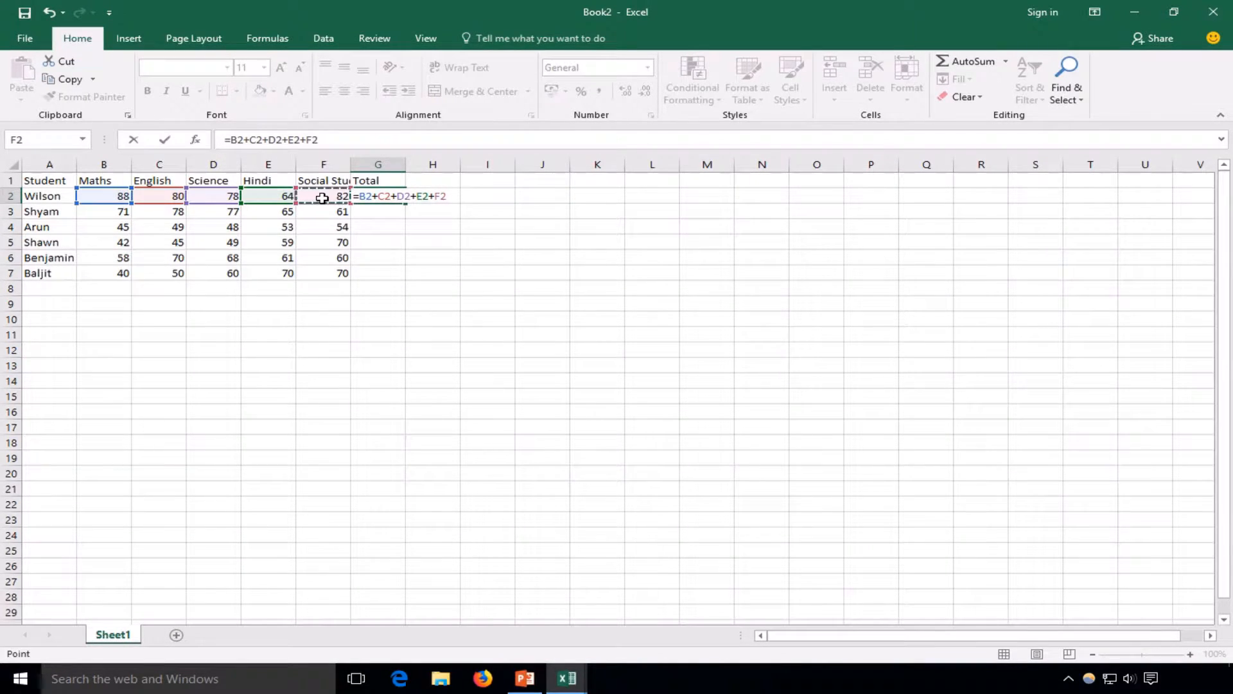
key("Return")
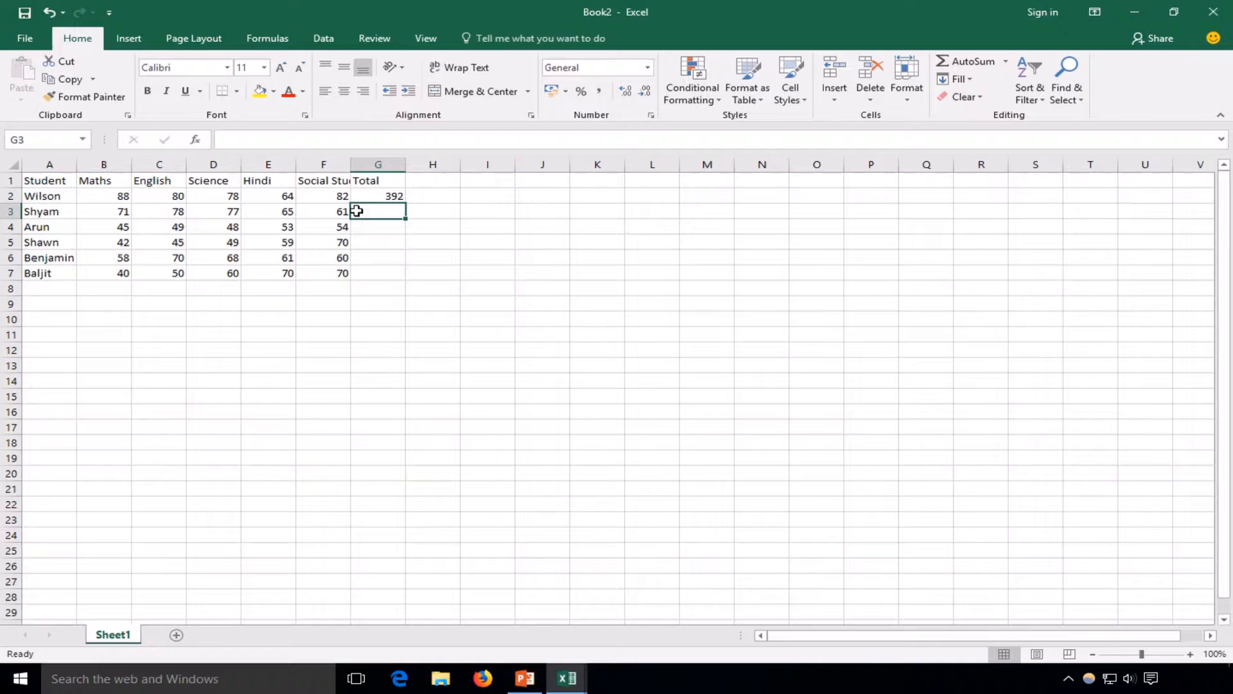
Step: Calculate the second student's total in G3 with the formula =SUM(B3:F3)
type("=SUM")
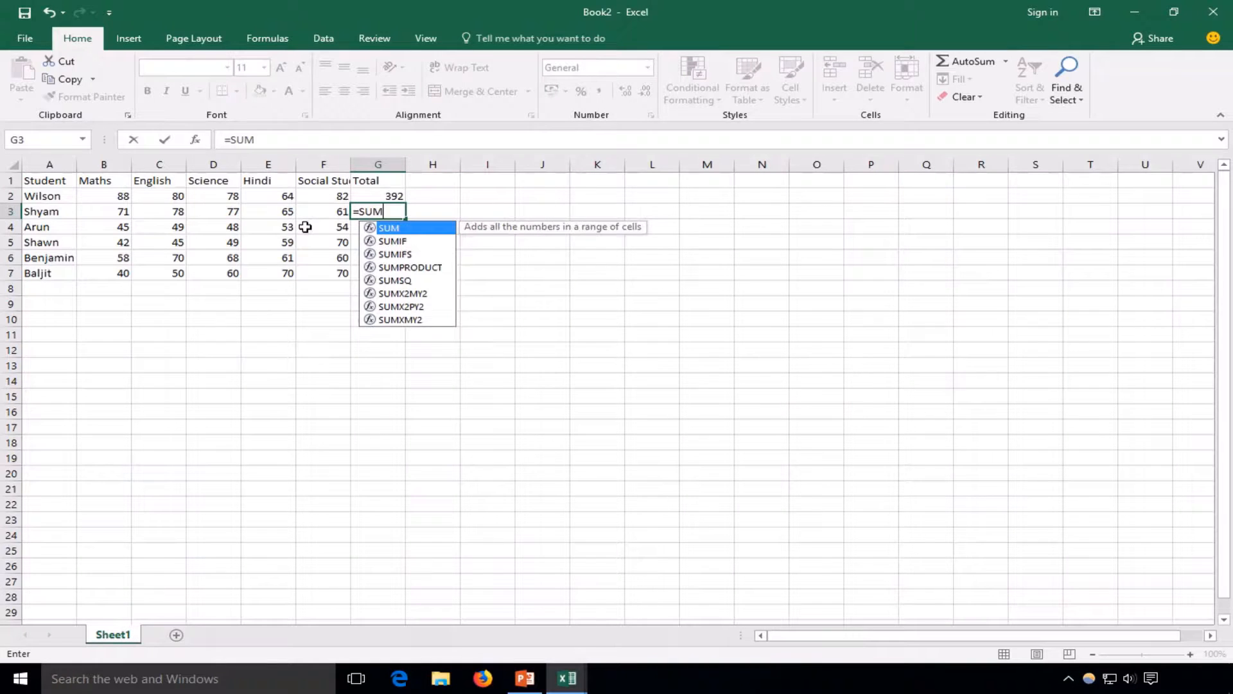
type("(")
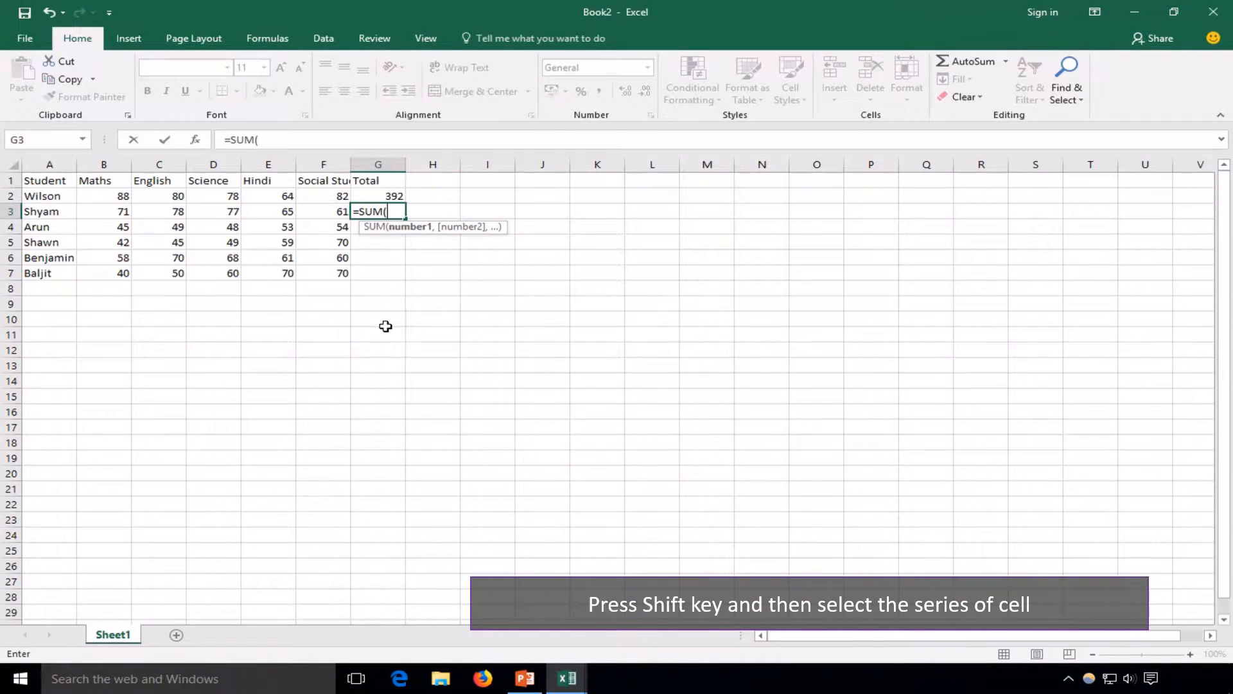
left_click_drag(121, 217, 318, 214)
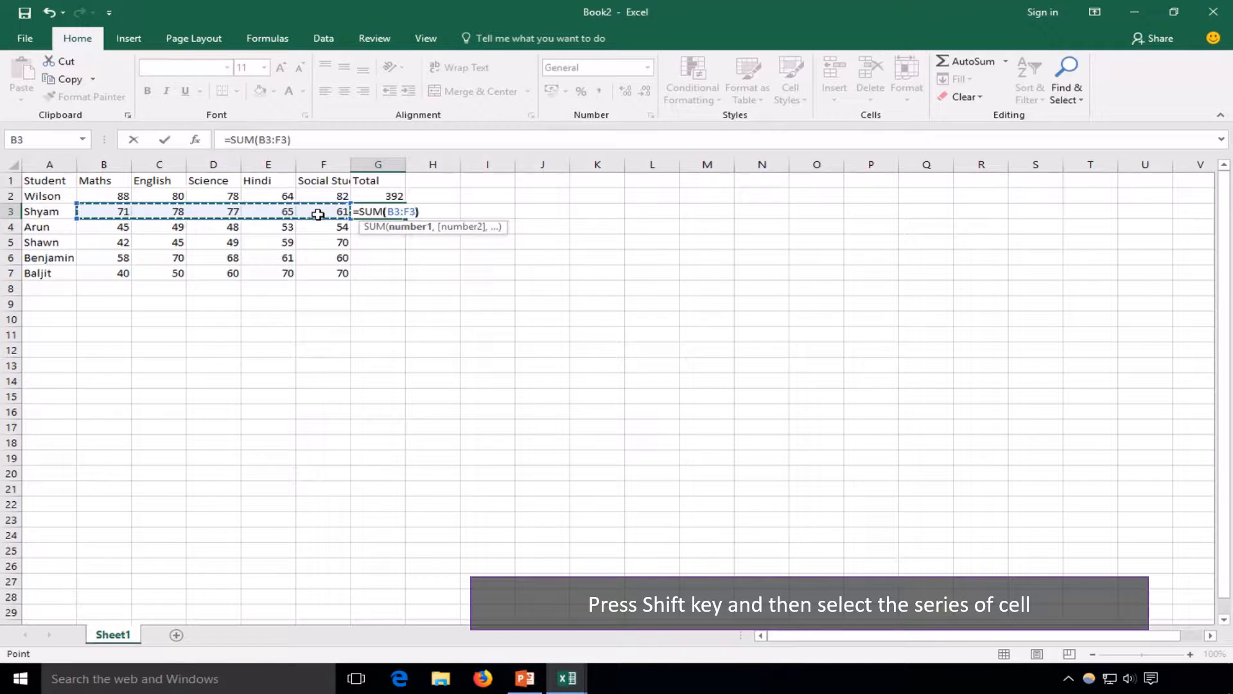
type(")")
key("Return")
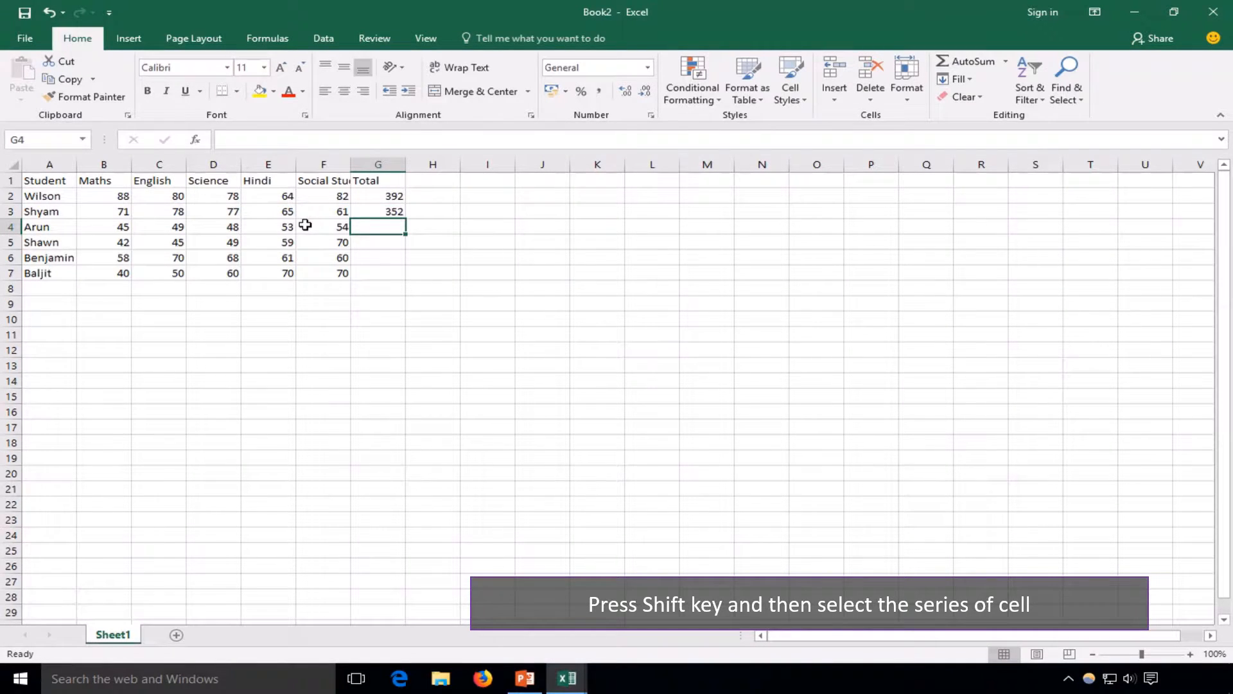
Step: Calculate the third student's total in G4 with the formula =SUM(B4:F4)
type("=")
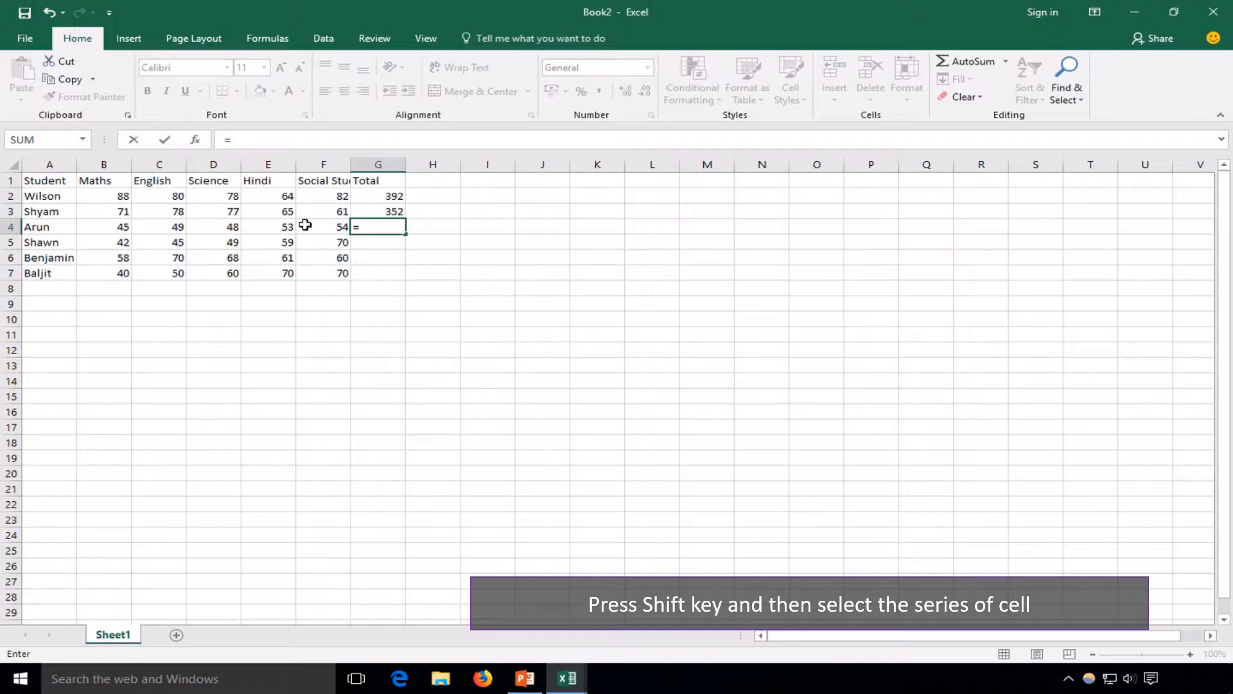
type("SUM(")
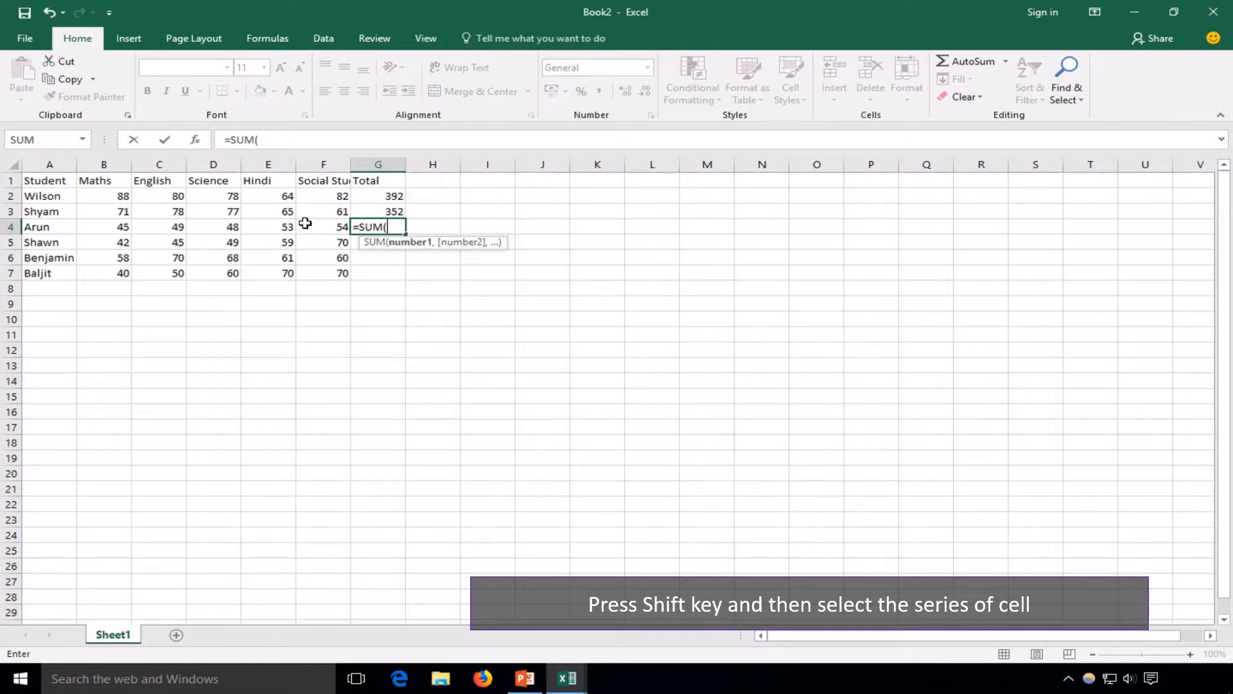
left_click_drag(102, 228, 328, 230)
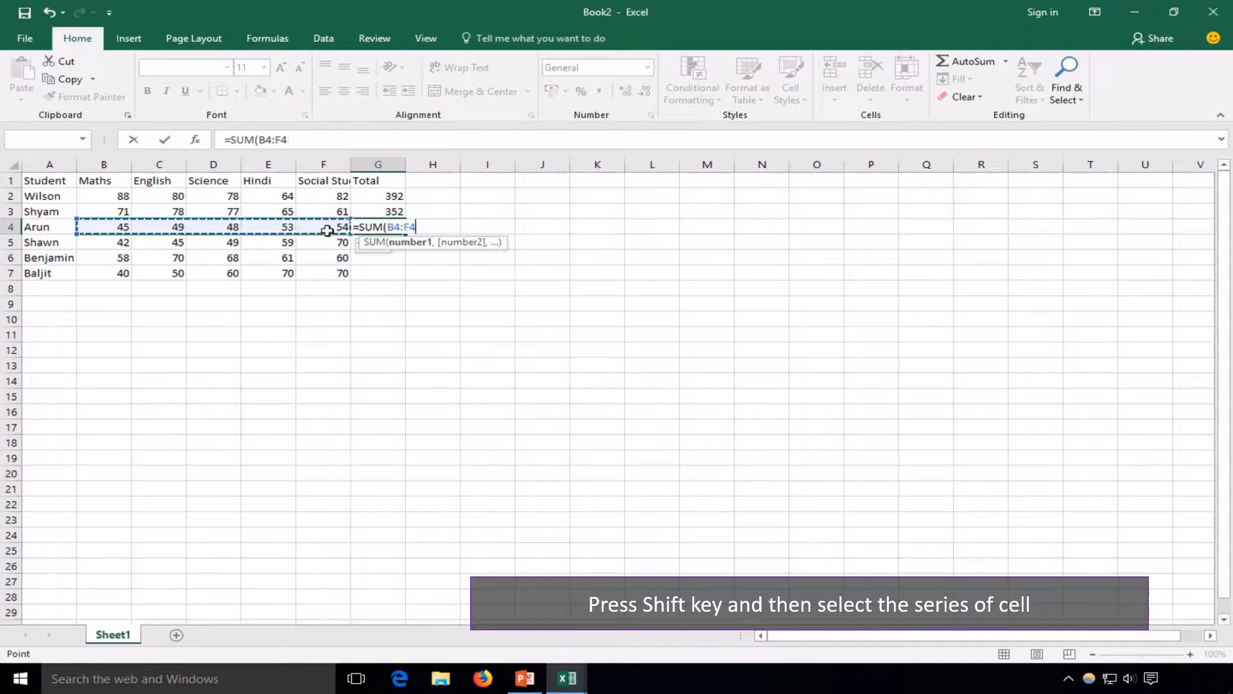
type(")")
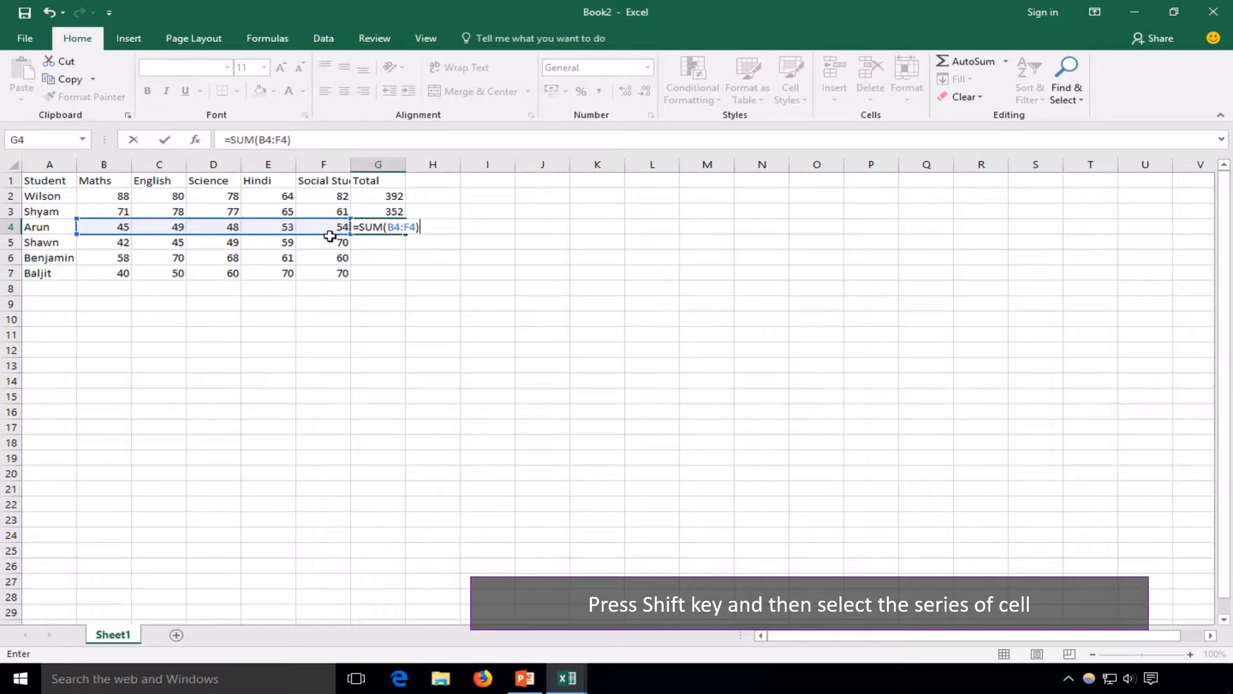
key("Return")
Step: Copy the total formula from G4 down through G7 for the remaining students
left_click(392, 224)
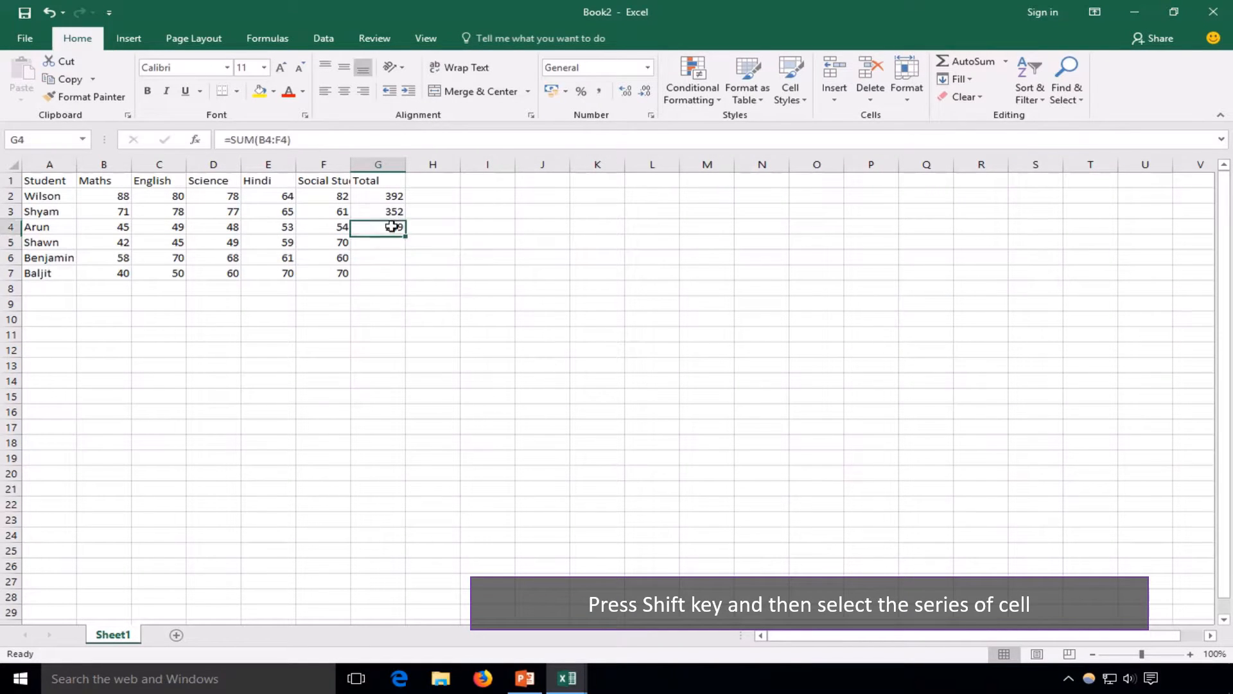
left_click_drag(405, 233, 405, 281)
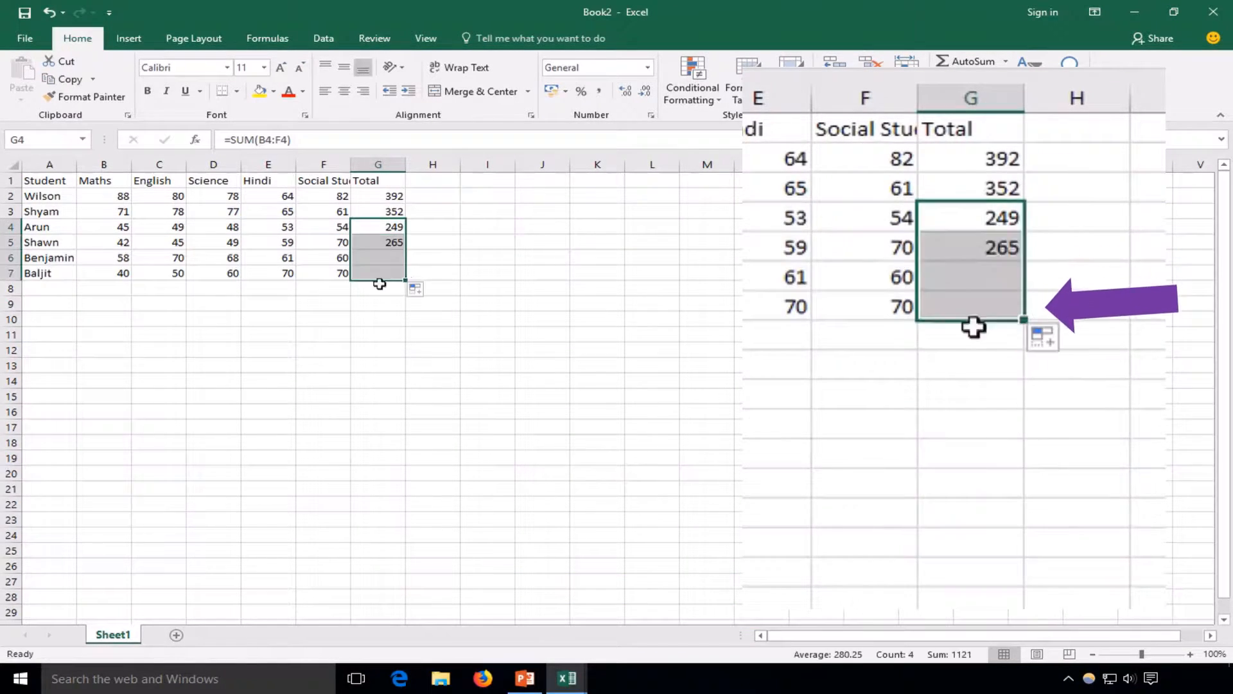
left_click(235, 307)
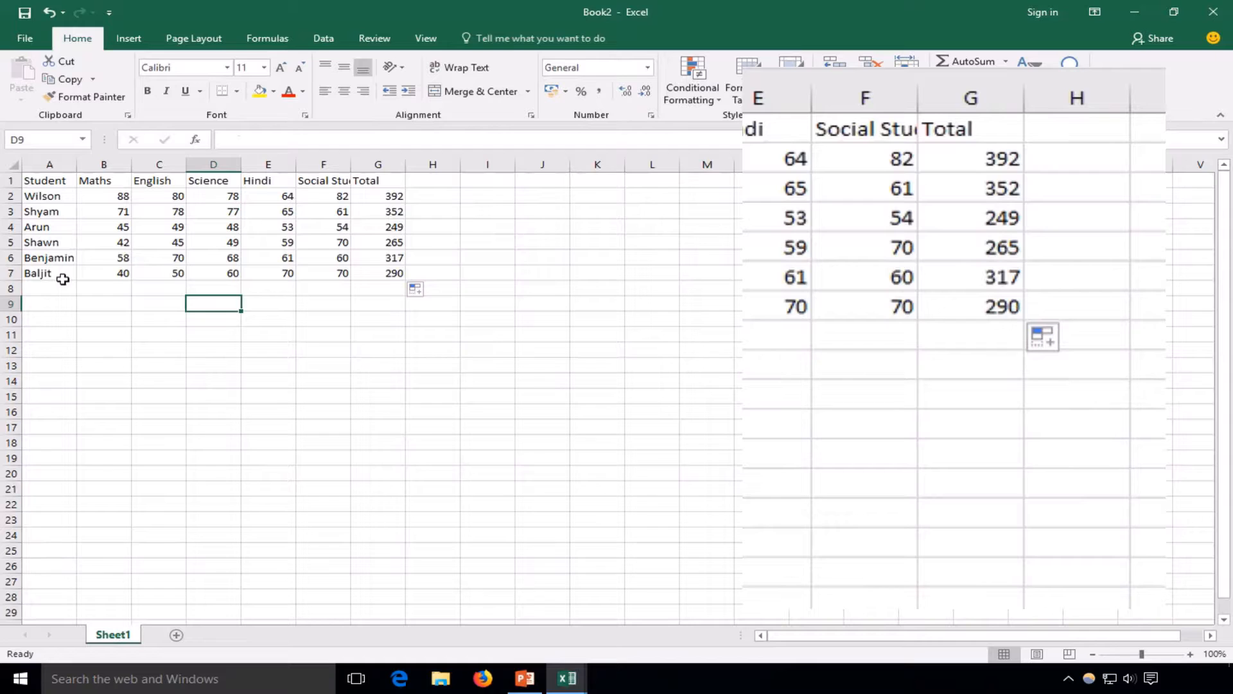
Step: Sort the student rows A2:G7 by the Student column on cell values in A to Z order
left_click_drag(45, 196, 368, 272)
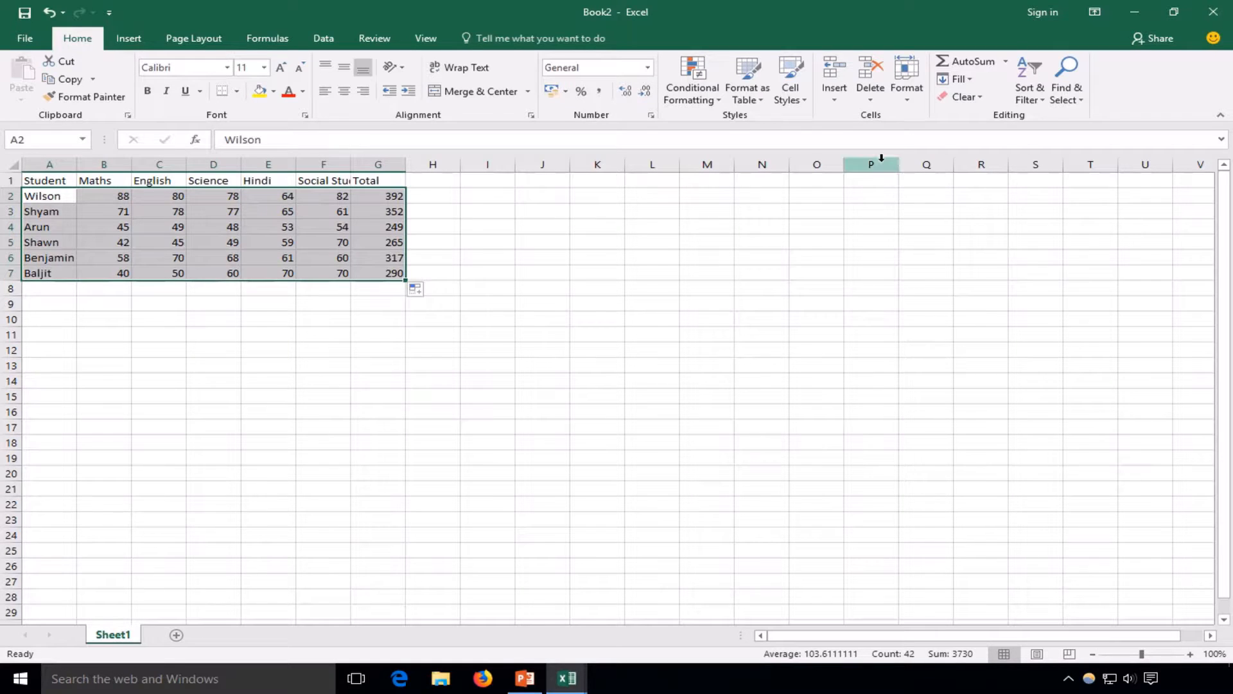
left_click(324, 43)
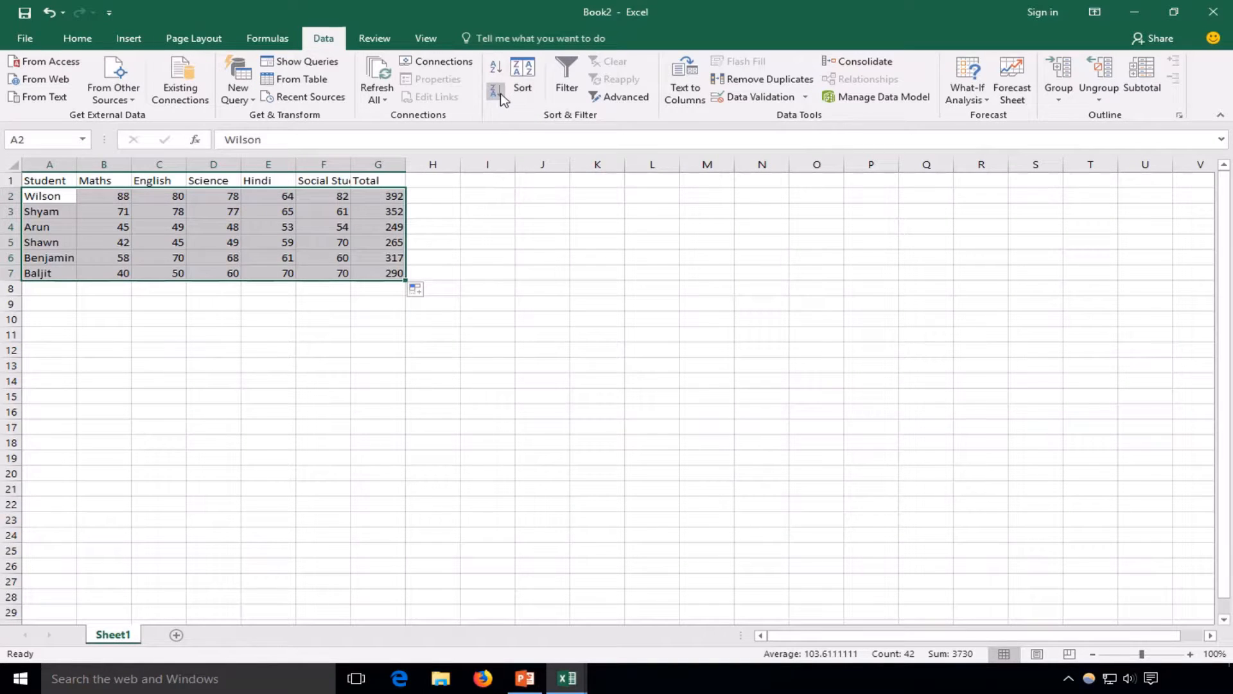
left_click(526, 86)
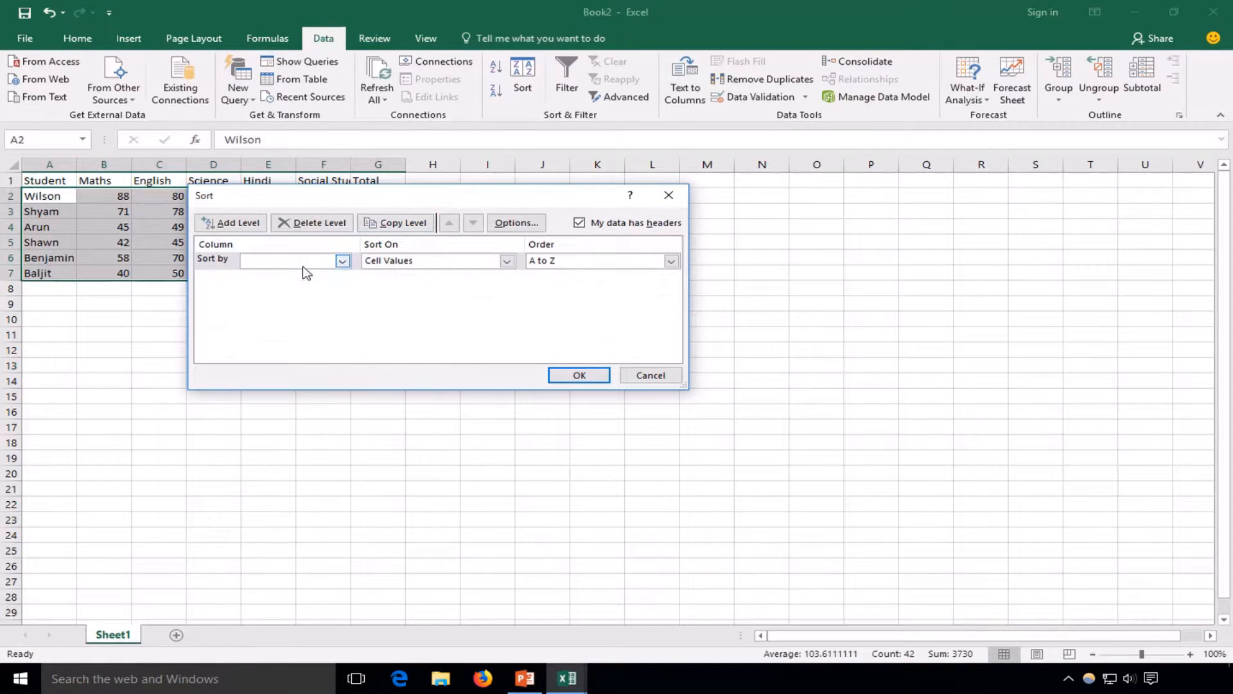
left_click(342, 261)
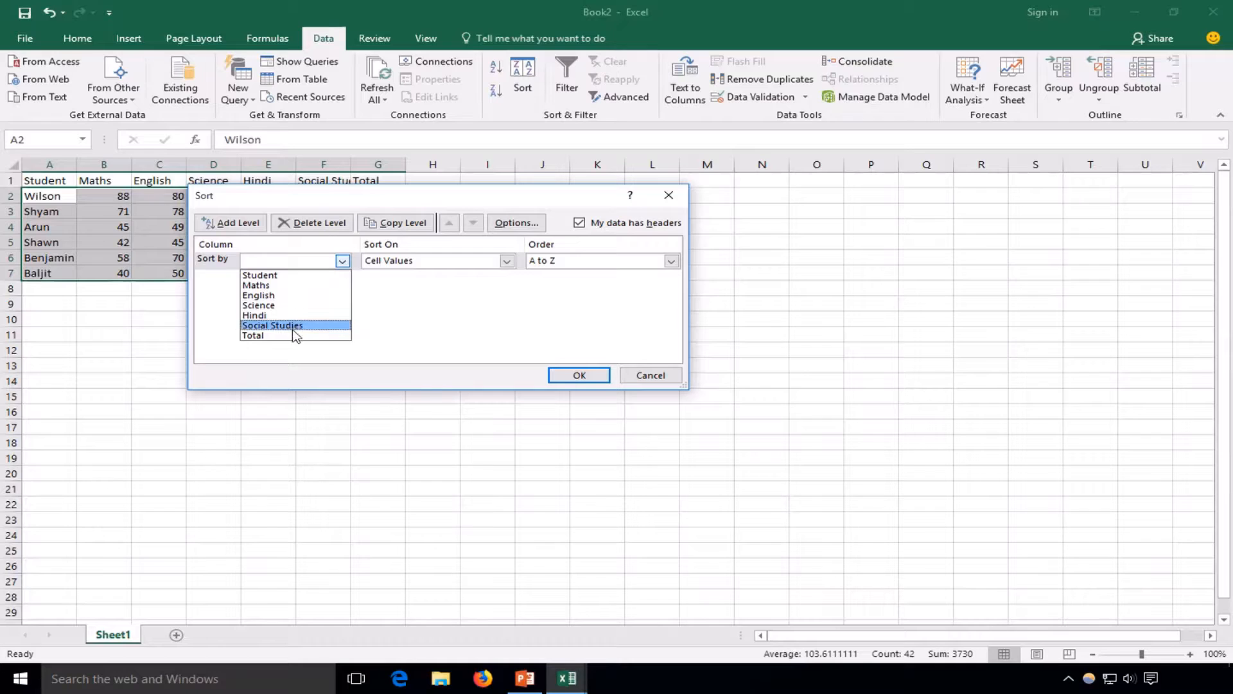
left_click(286, 275)
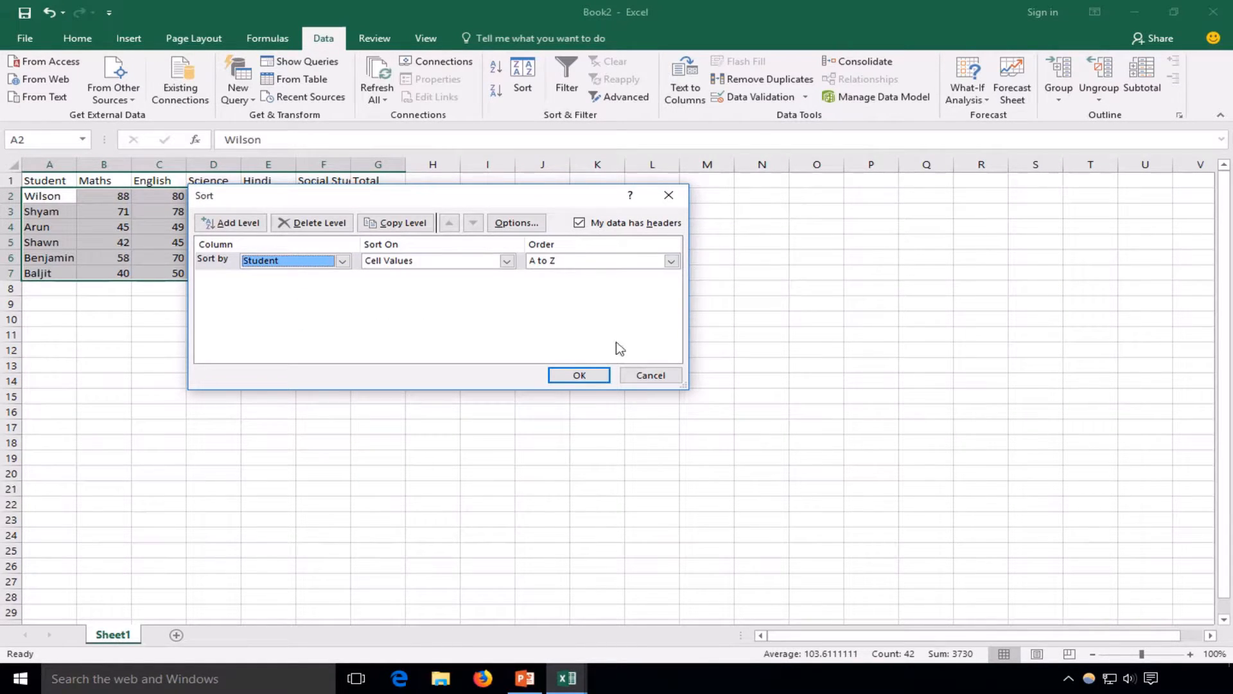
left_click(587, 379)
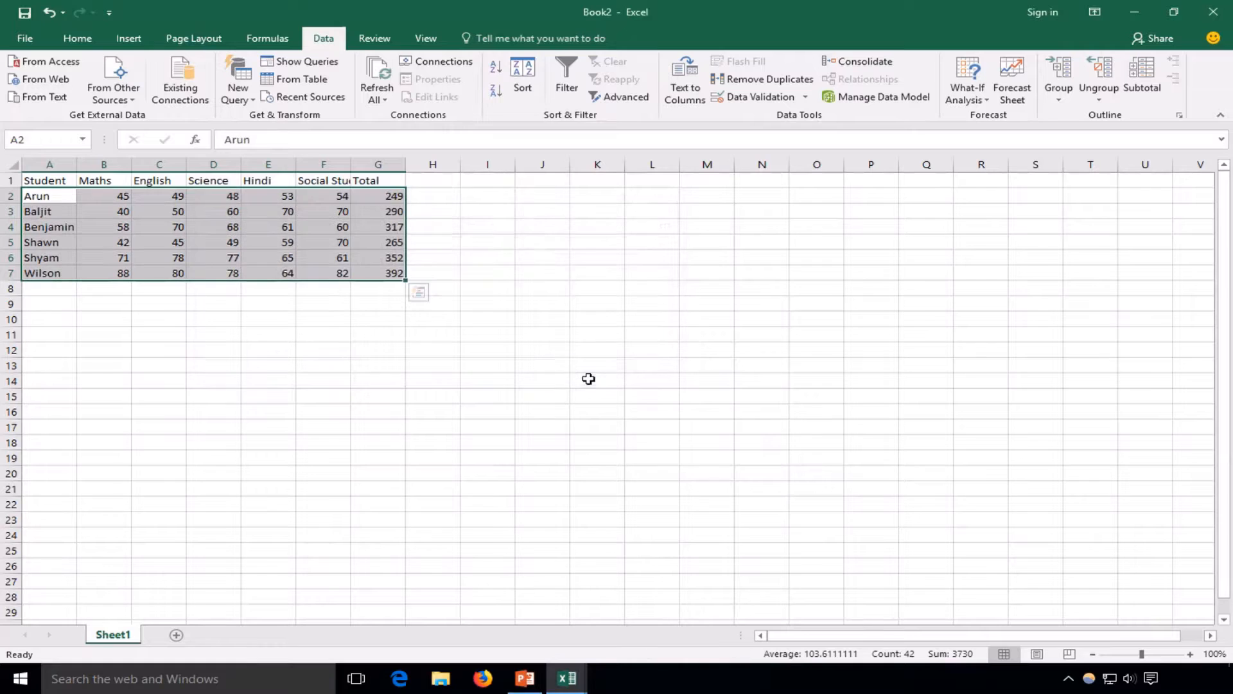
left_click(273, 319)
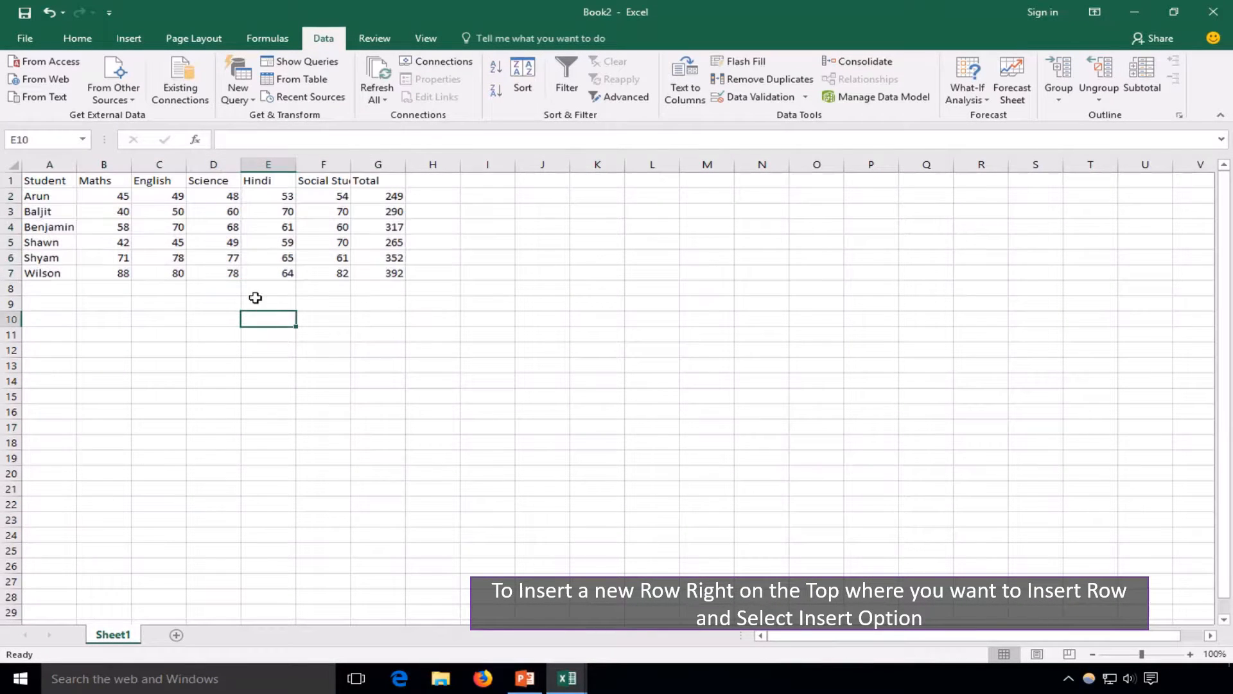
left_click(32, 170)
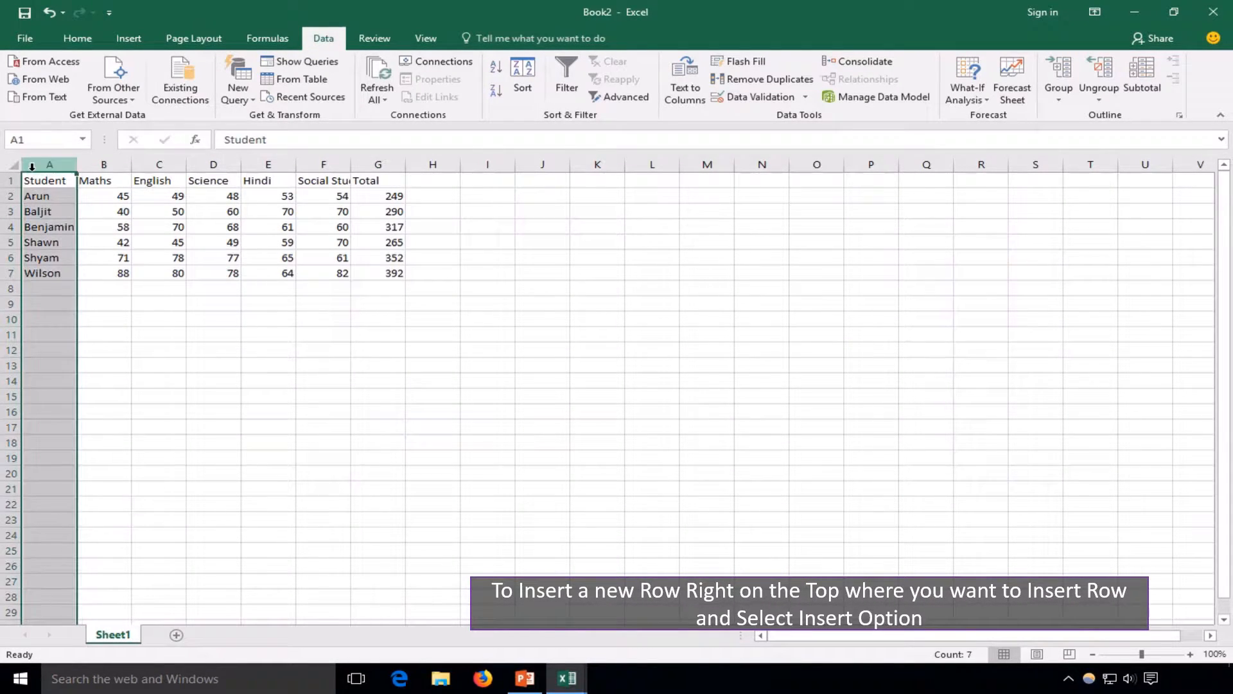
right_click(33, 169)
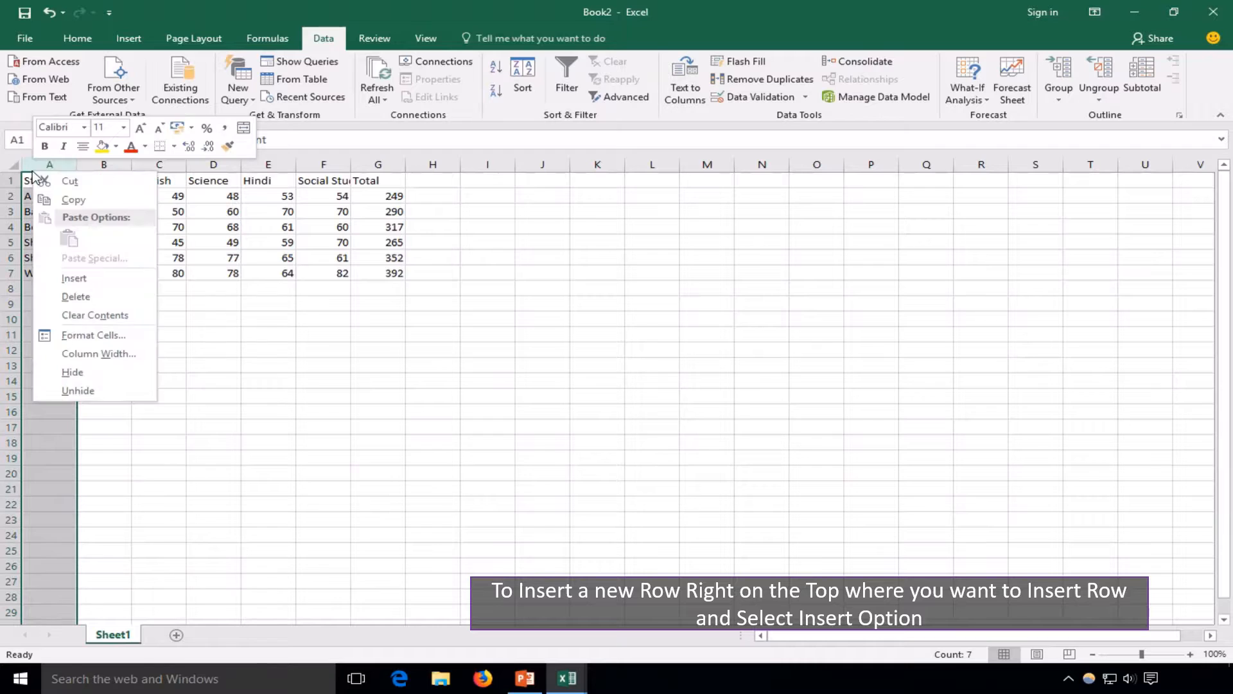
left_click(71, 279)
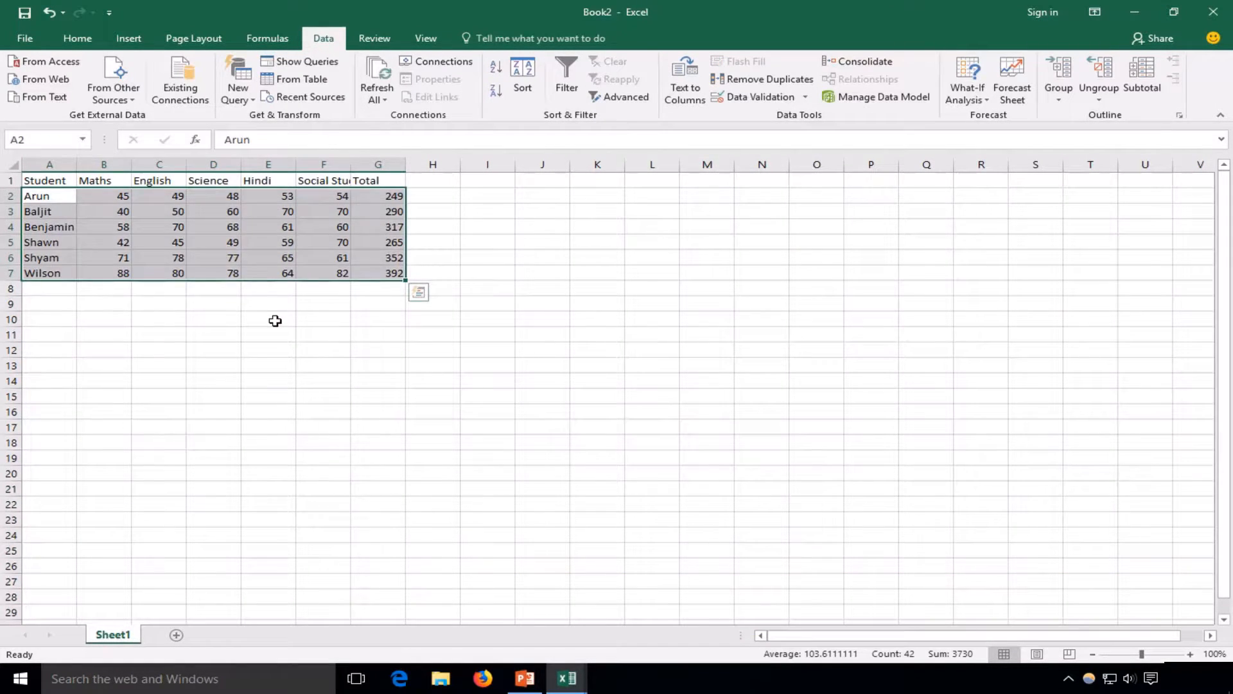
Step: Insert a blank column before the Student column, shifting the marks table over by one column
left_click(275, 320)
left_click(31, 166)
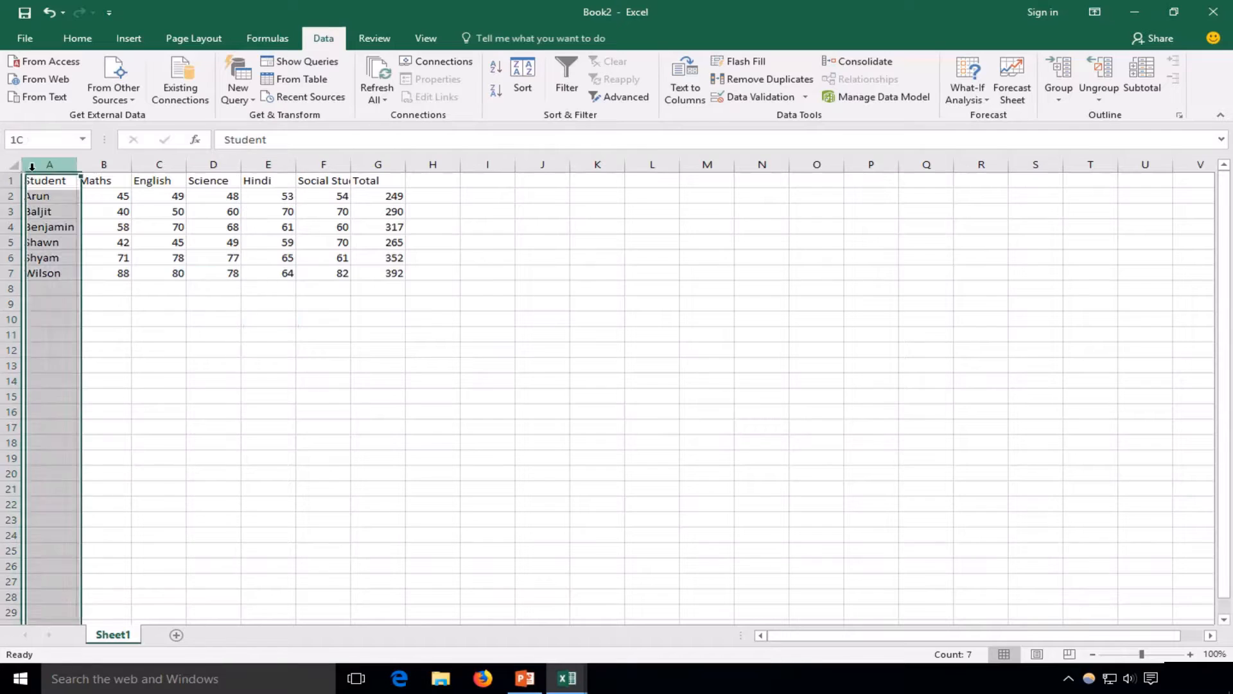
right_click(33, 169)
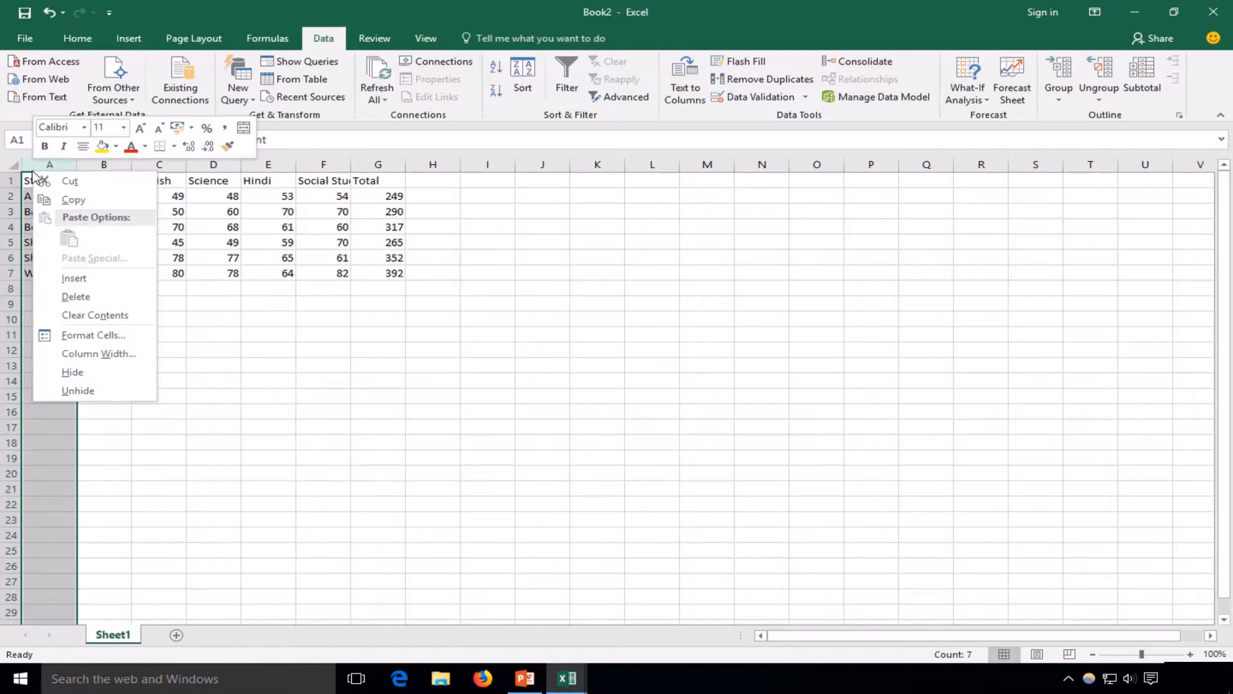
left_click(74, 279)
left_click(136, 301)
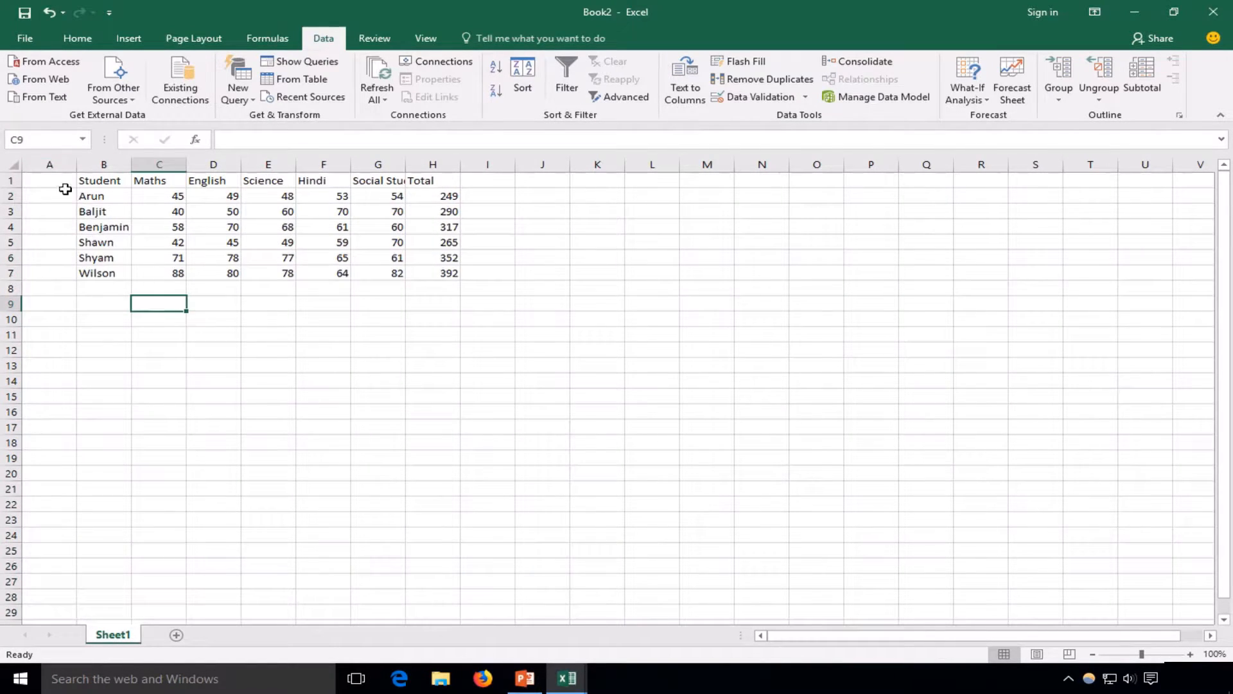
Step: Enter the heading "Roll No." in A1 and number the students 1 to 6 in A2:A7, filling the series from 1 and 2
left_click(60, 185)
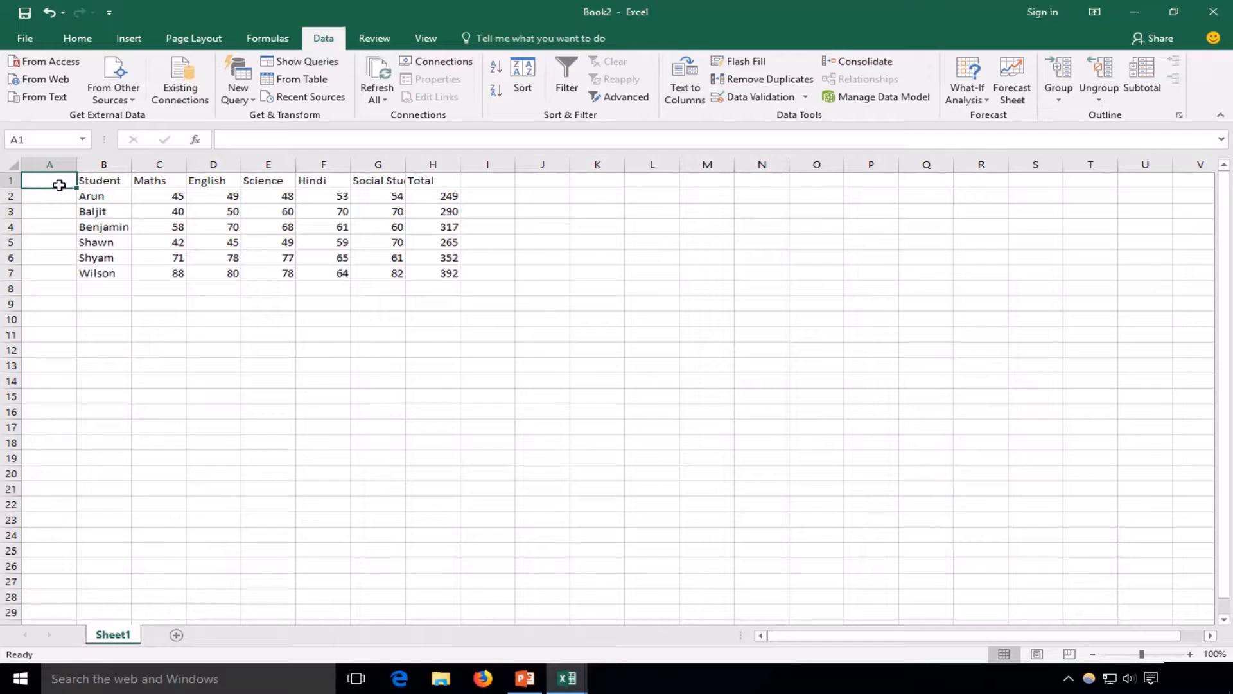
type("Roll No.")
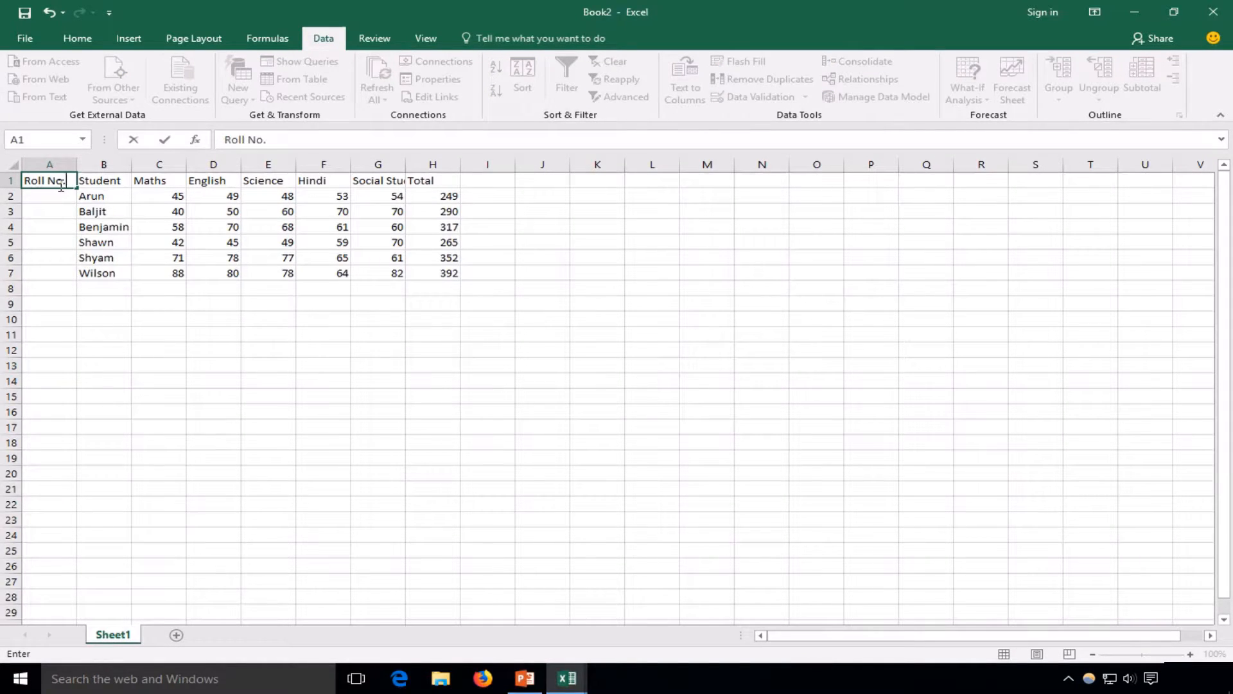
left_click(53, 196)
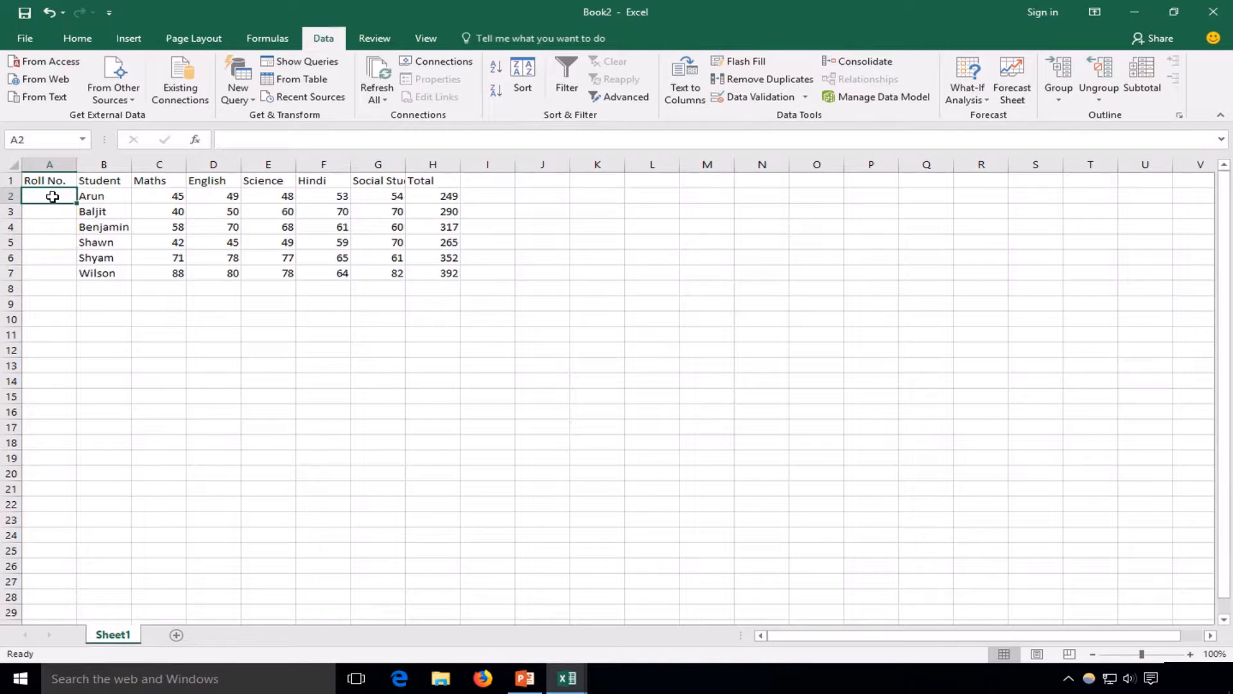
type("1")
key("Return")
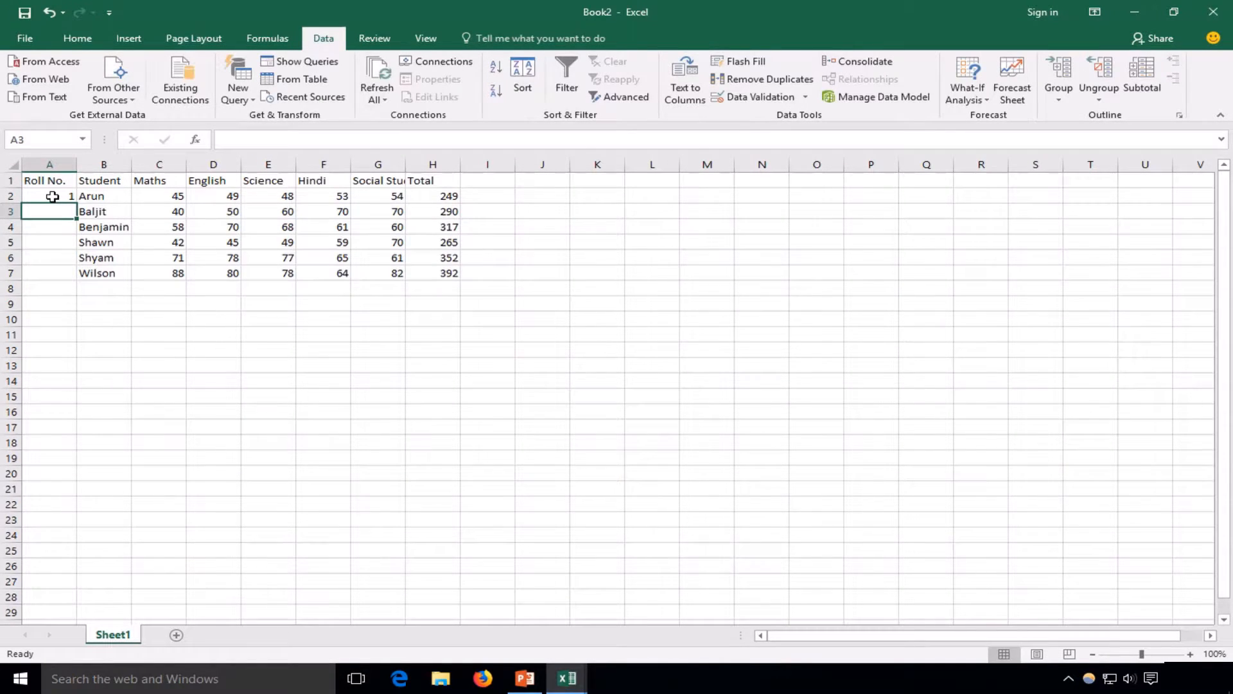
type("2")
key("Return")
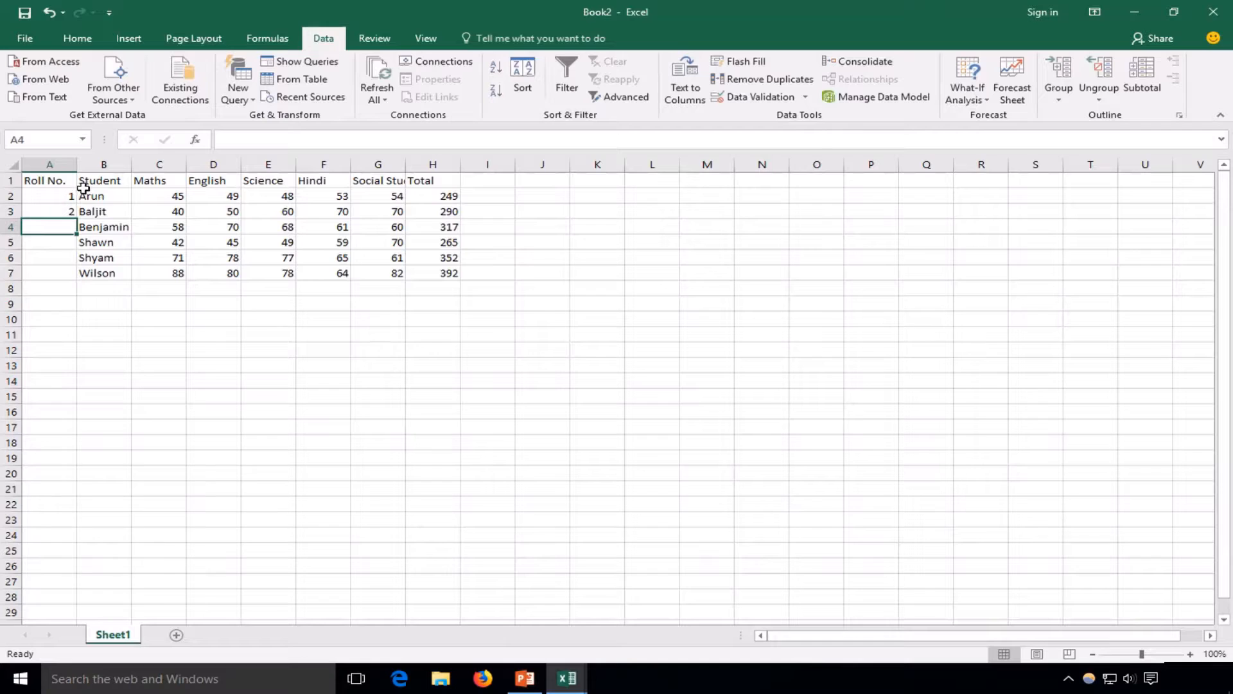
left_click_drag(54, 191, 77, 281)
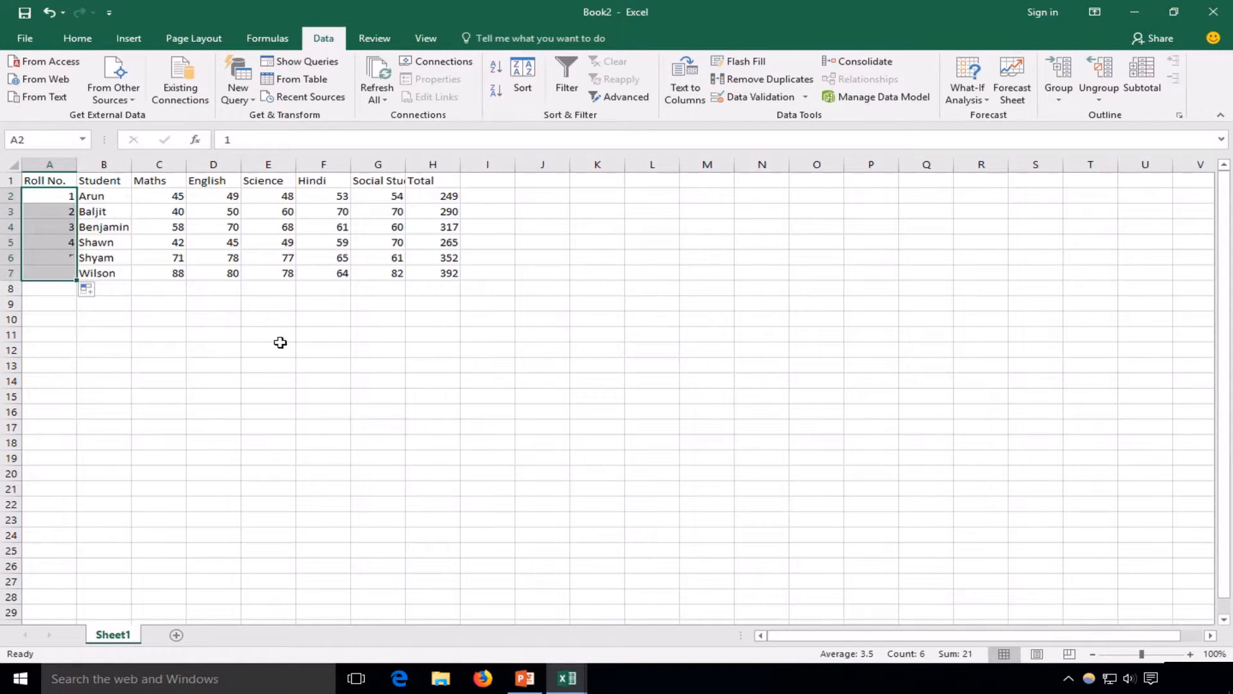
left_click(209, 330)
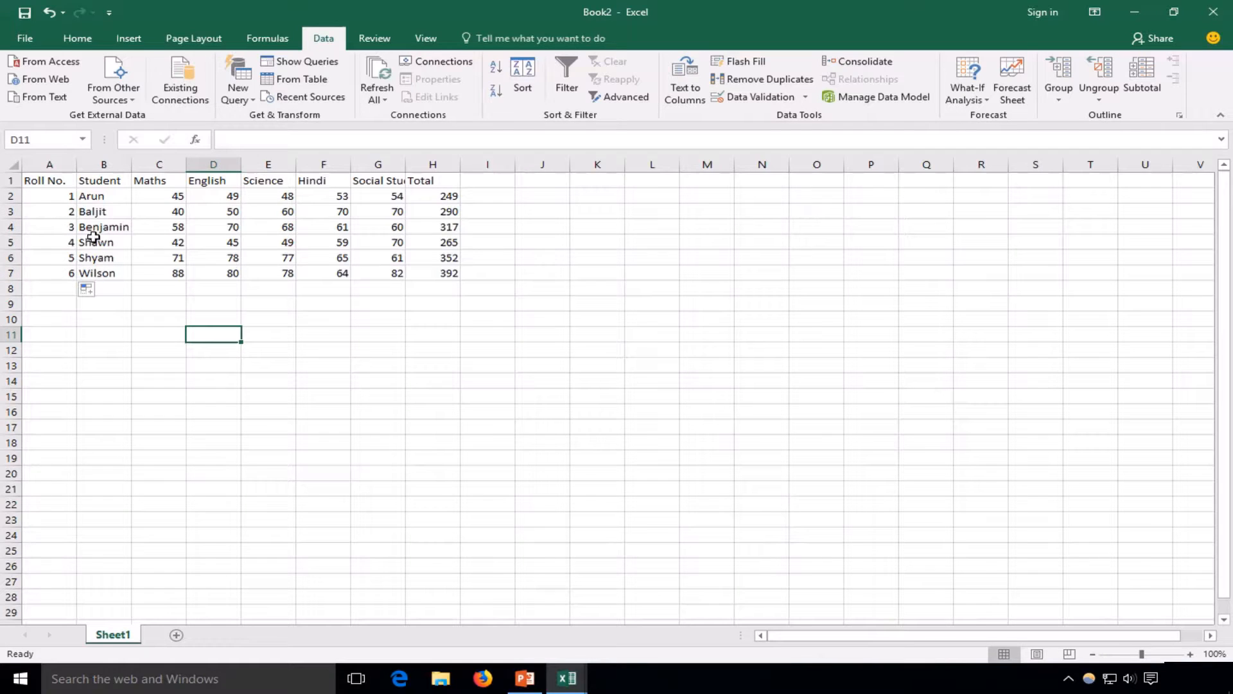
Step: Widen column G so that the full Social Studies heading fits
left_click(474, 182)
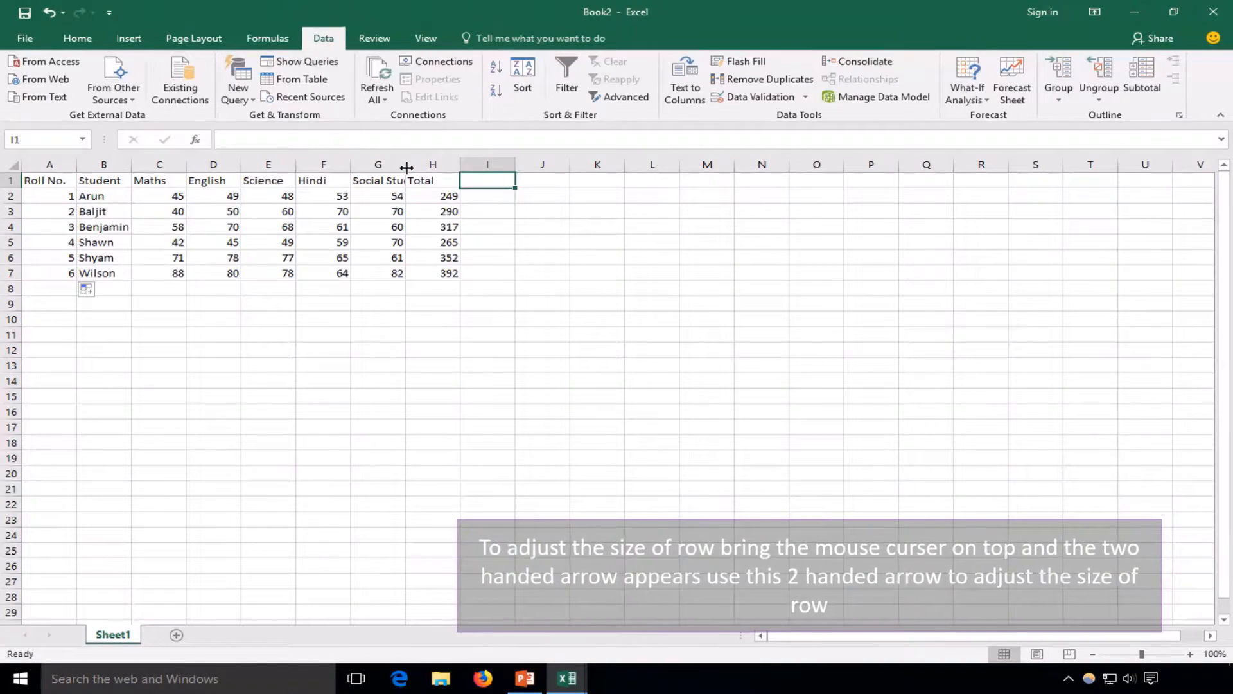
left_click_drag(408, 168, 435, 168)
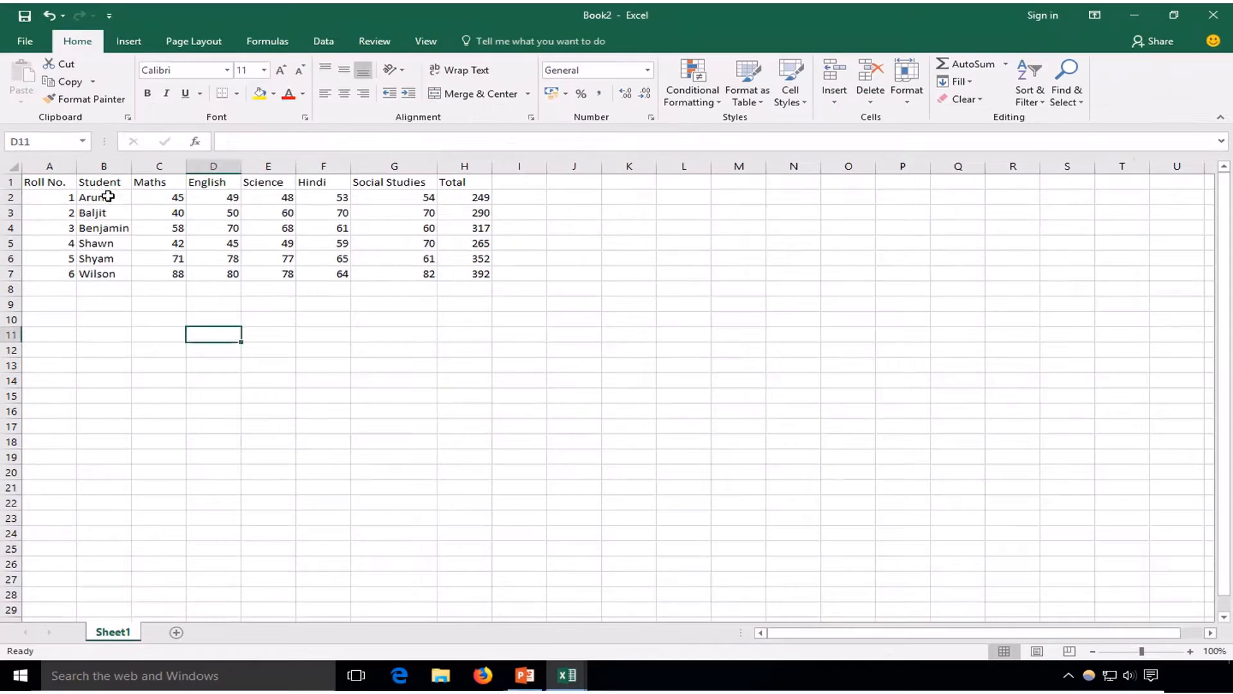
Step: Apply a Less Than 45 conditional formatting rule to B2:G7 with Light Red Fill with Dark Red Text
left_click_drag(108, 196, 426, 265)
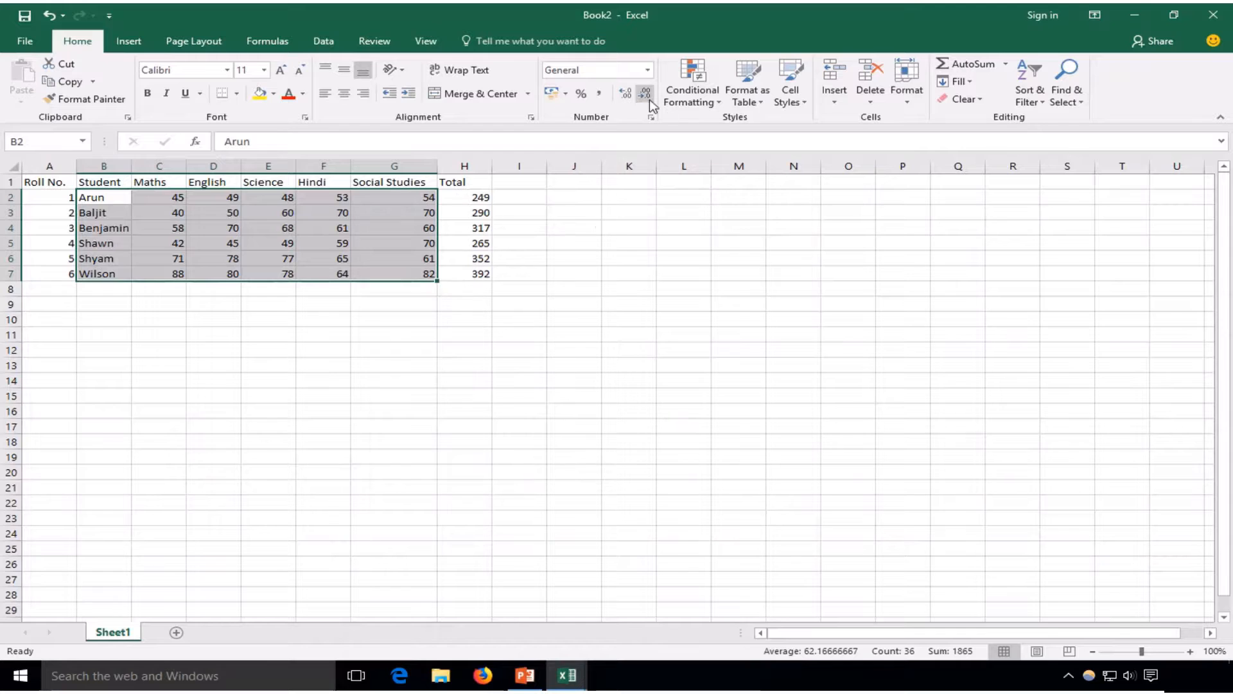
left_click(698, 83)
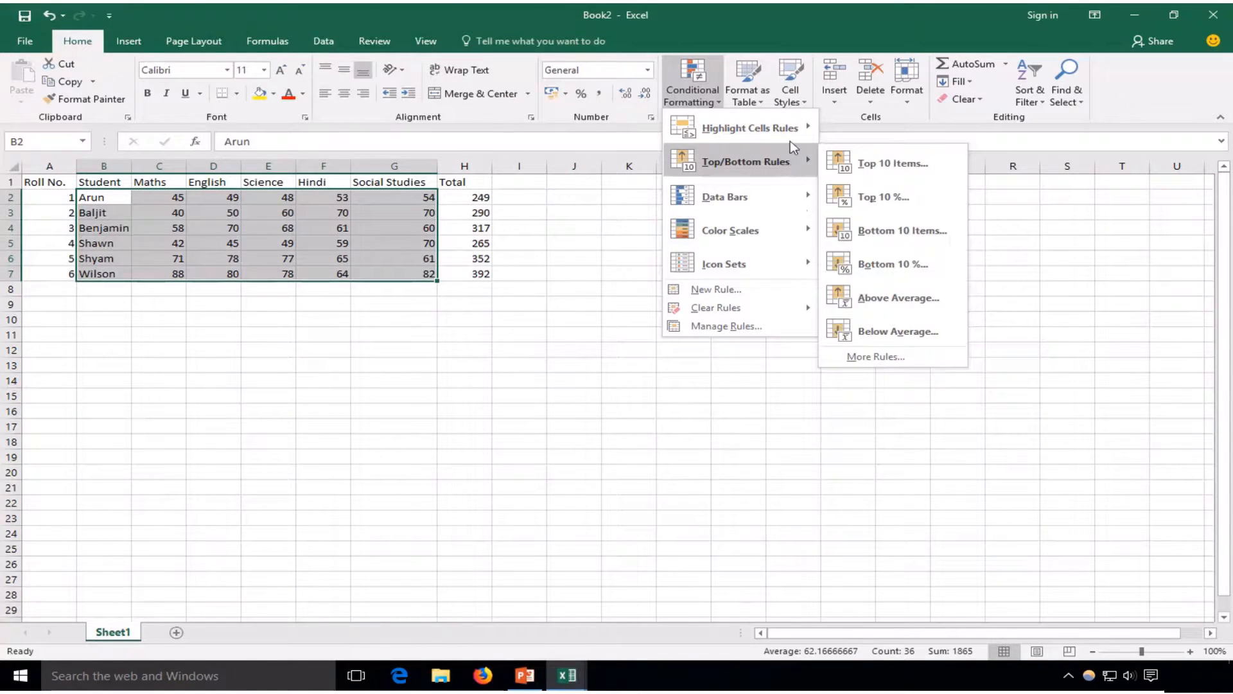
mouse_move(793, 142)
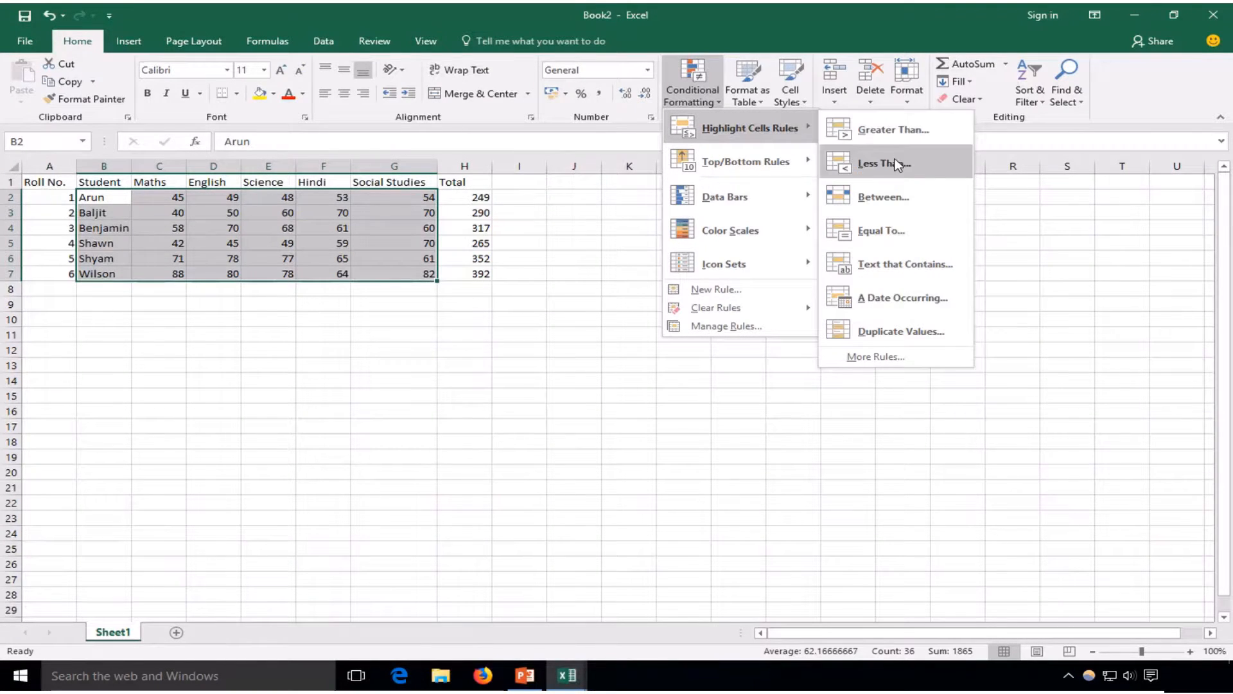
left_click(873, 161)
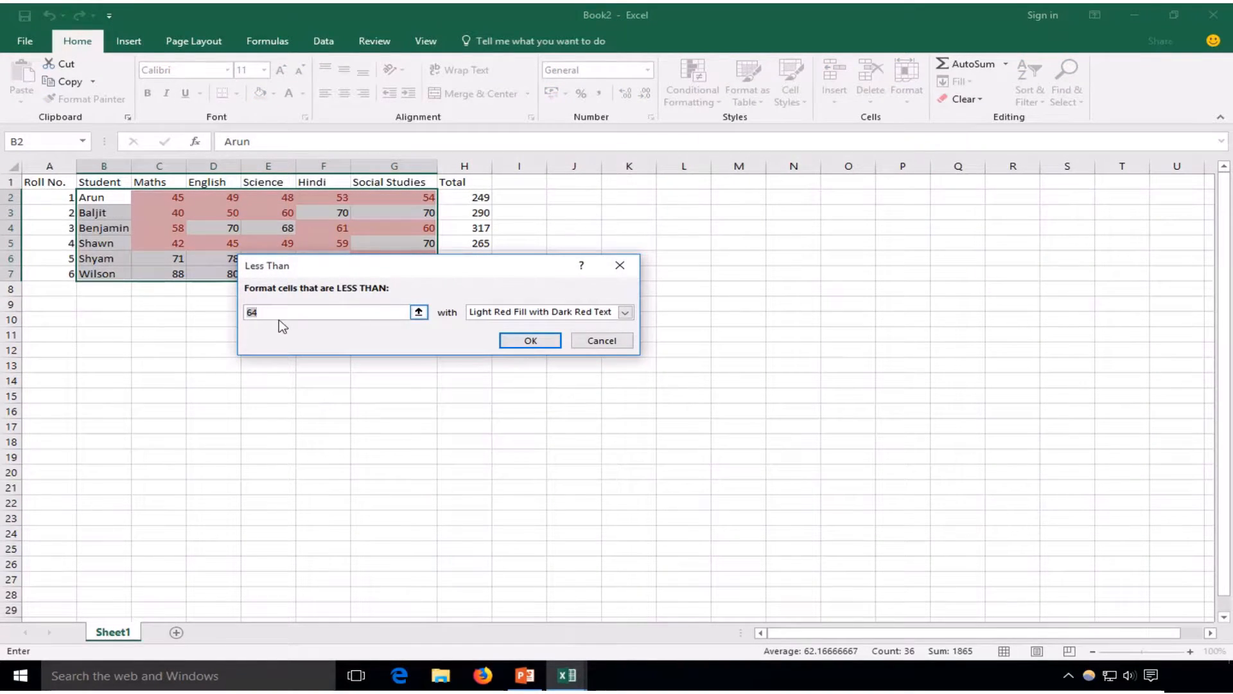
type("45")
left_click(531, 339)
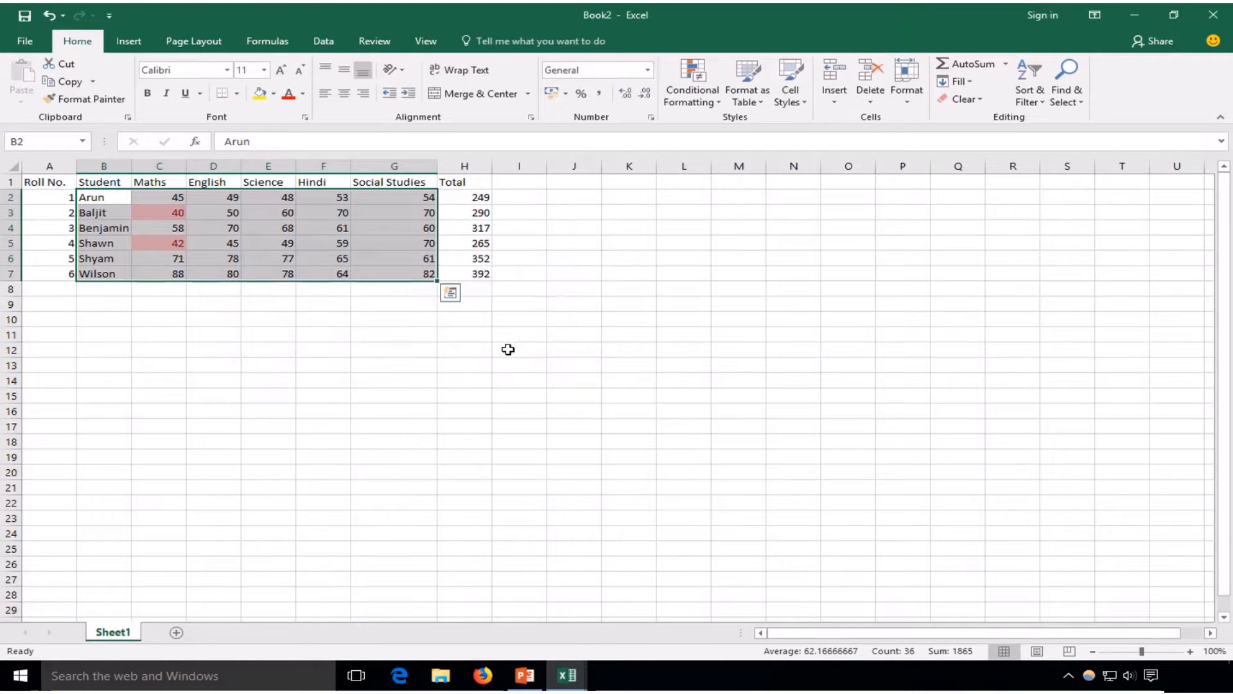
left_click(404, 340)
left_click(405, 352)
left_click(206, 305)
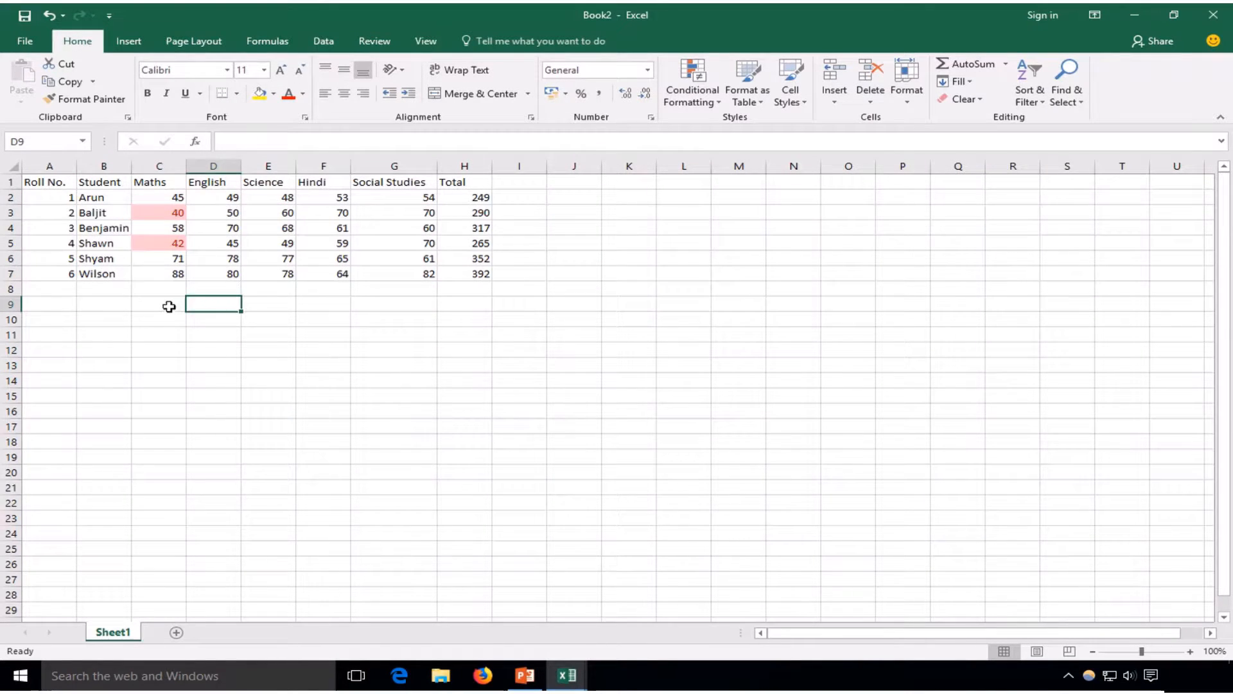
left_click(169, 307)
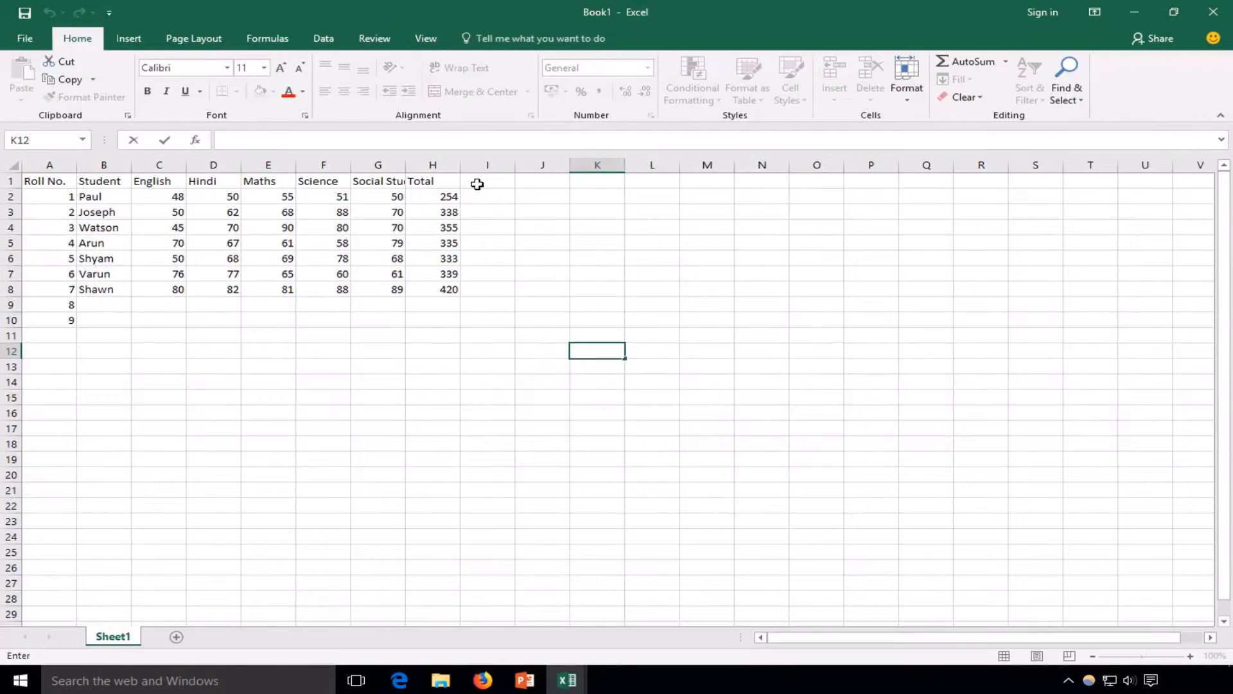
Step: Add the heading "Average" in cell I1, beside the Total column of the Book1 marks table
left_click(477, 185)
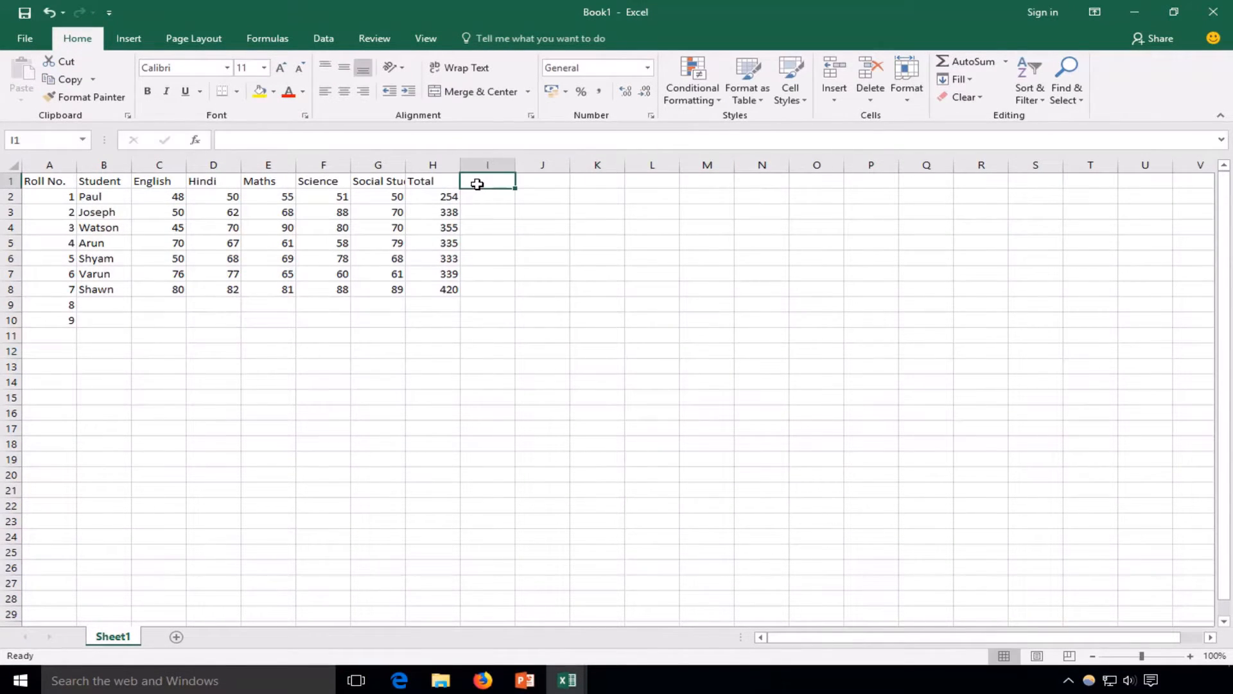
type("Average")
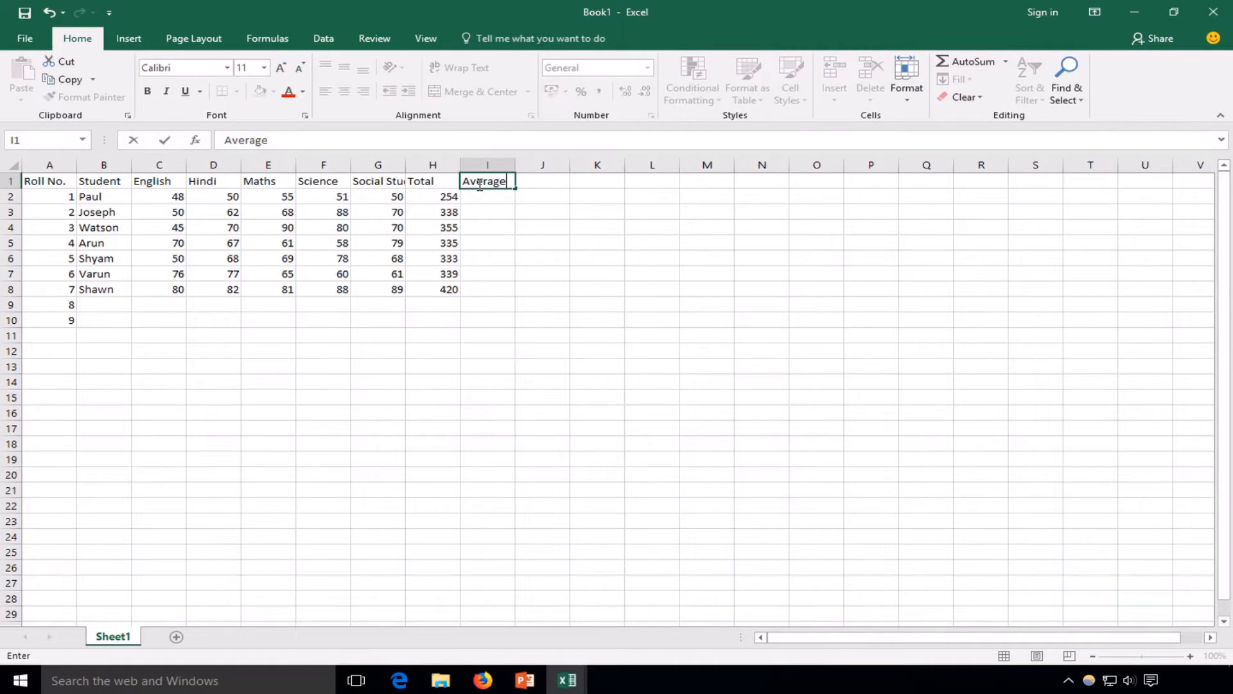
key("Return")
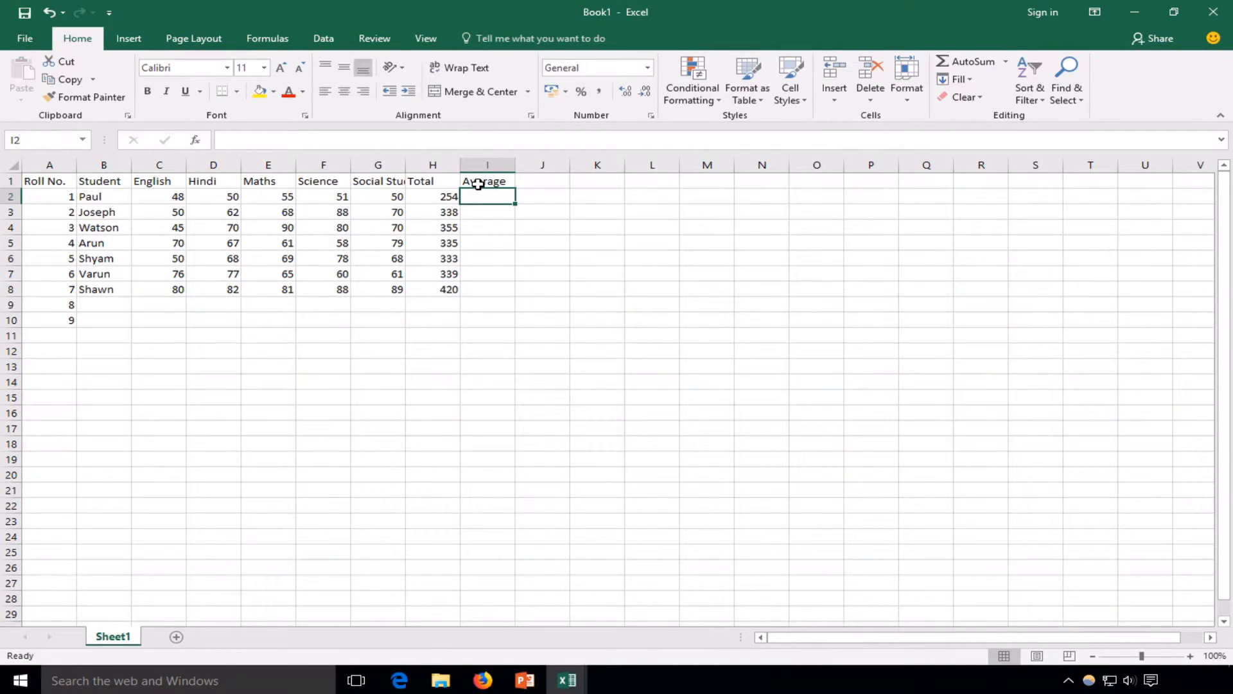
Step: Calculate the first student's average mark in I2 with the formula =AVERAGE(C2:G2)
type("=")
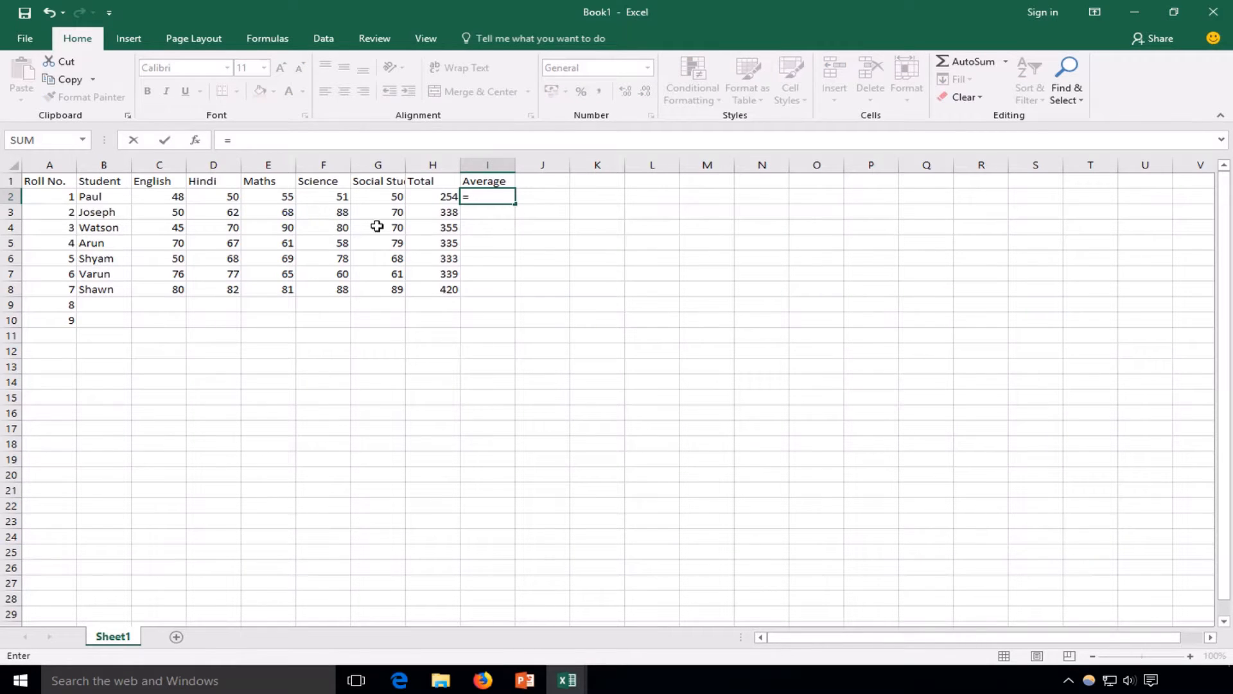
type("a")
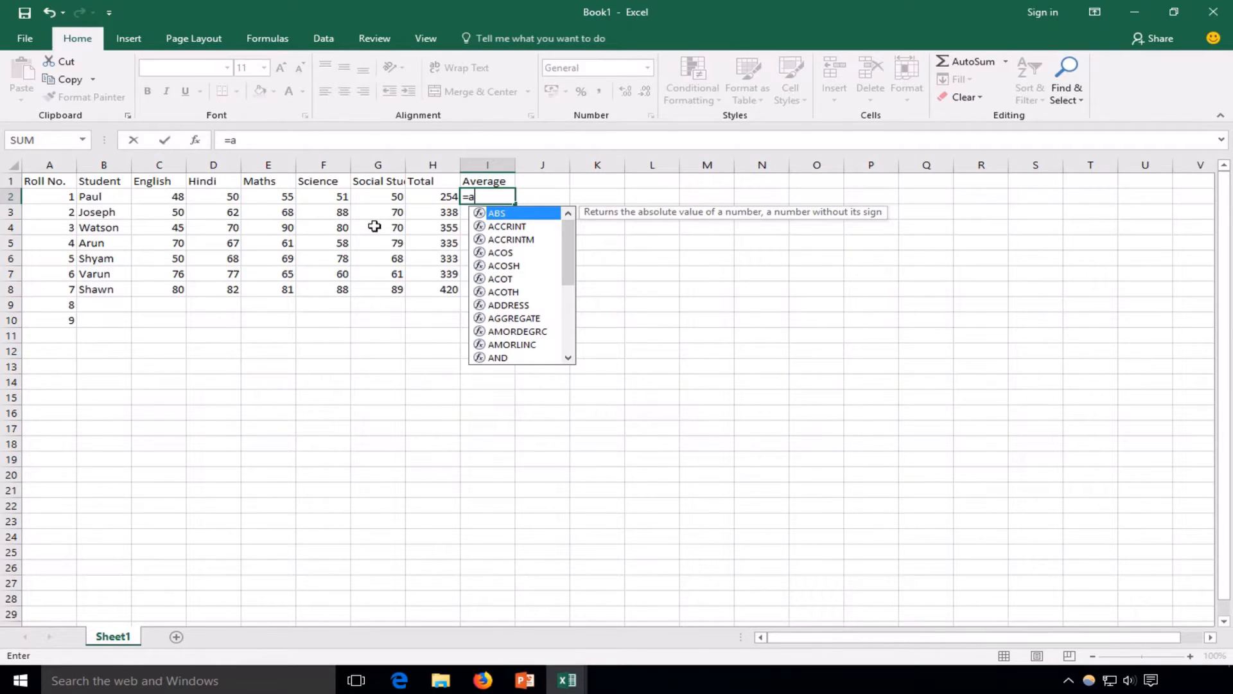
type("vera")
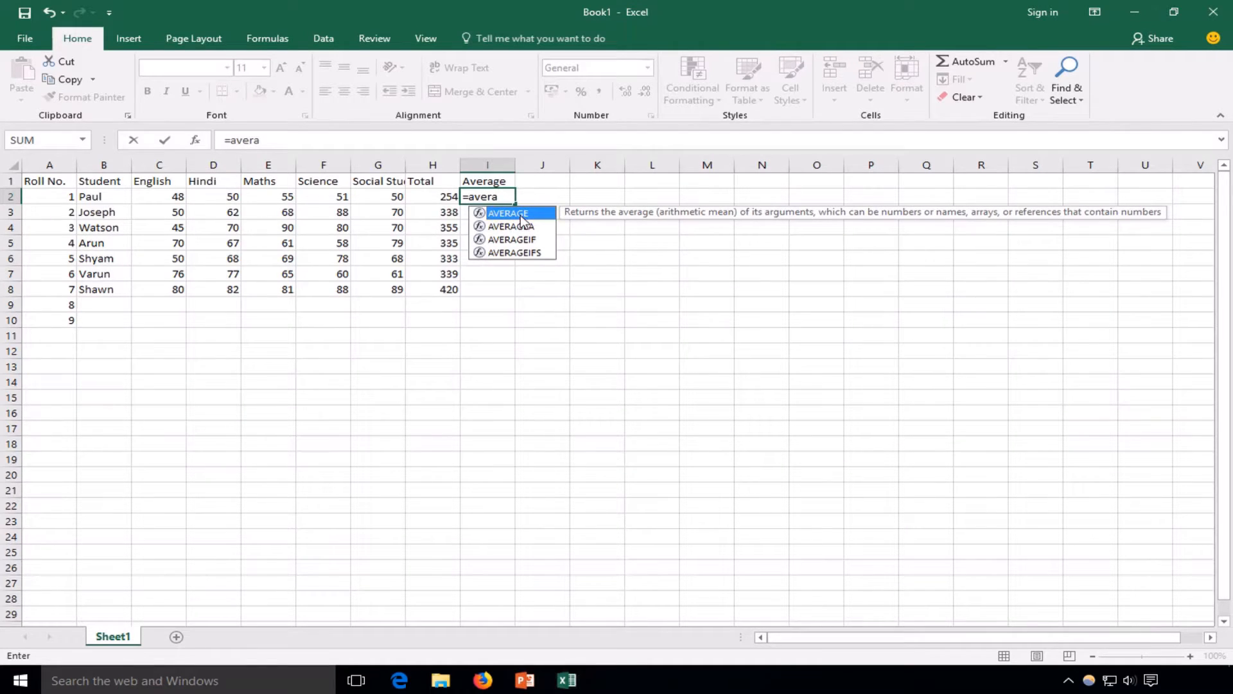
double_click(522, 214)
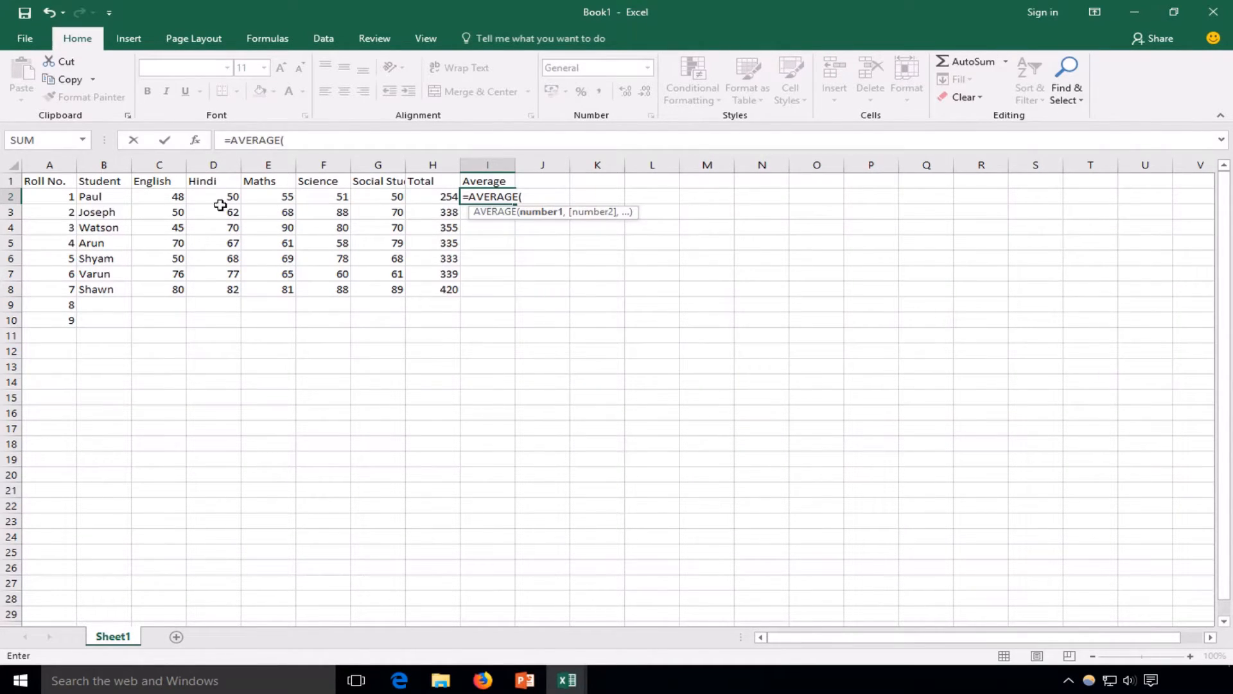
left_click_drag(171, 197, 400, 200)
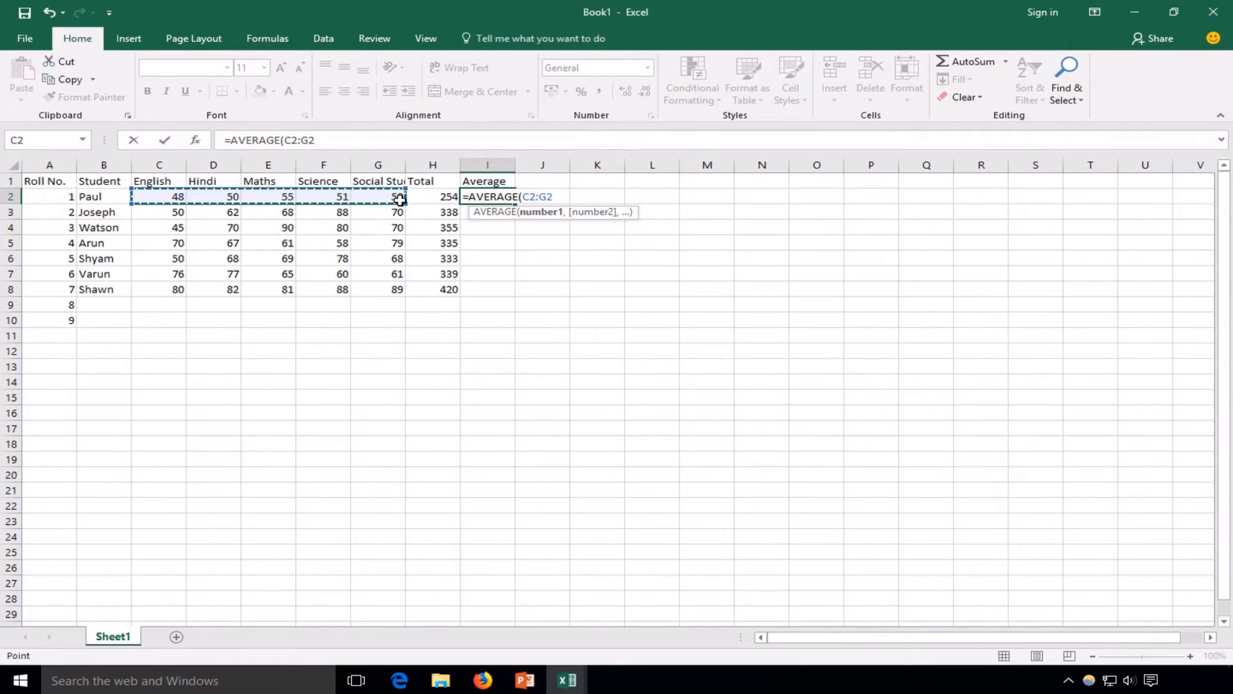
type(")")
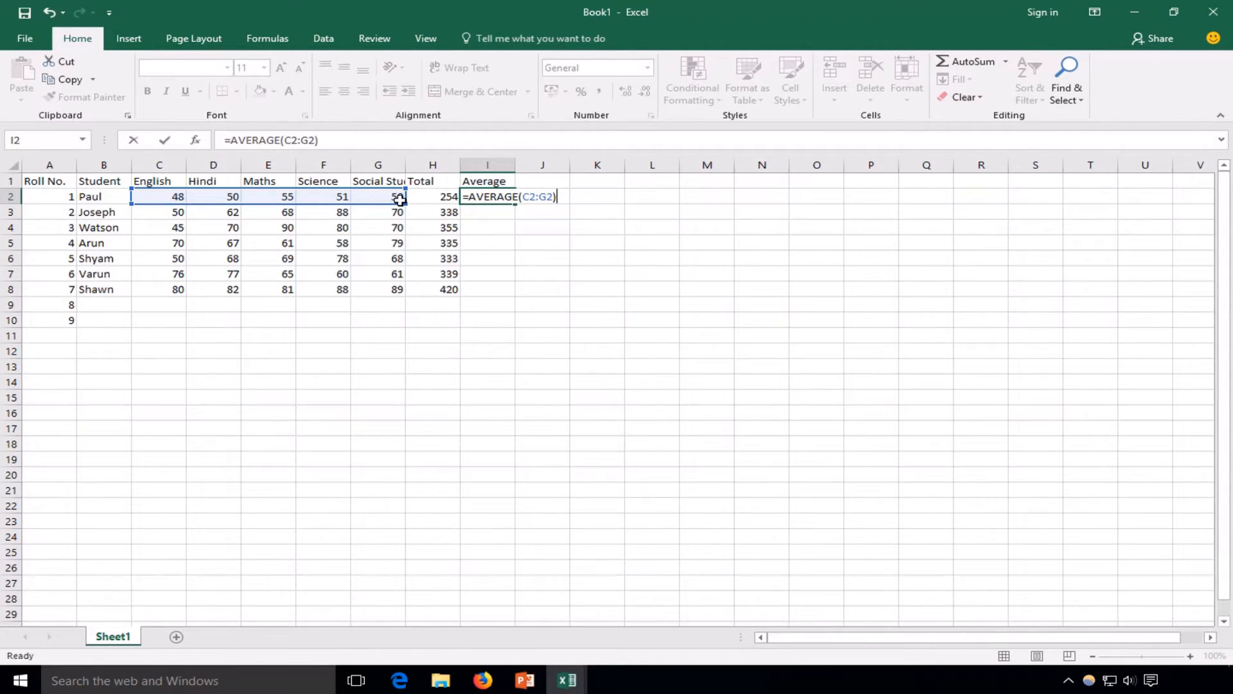
key("Return")
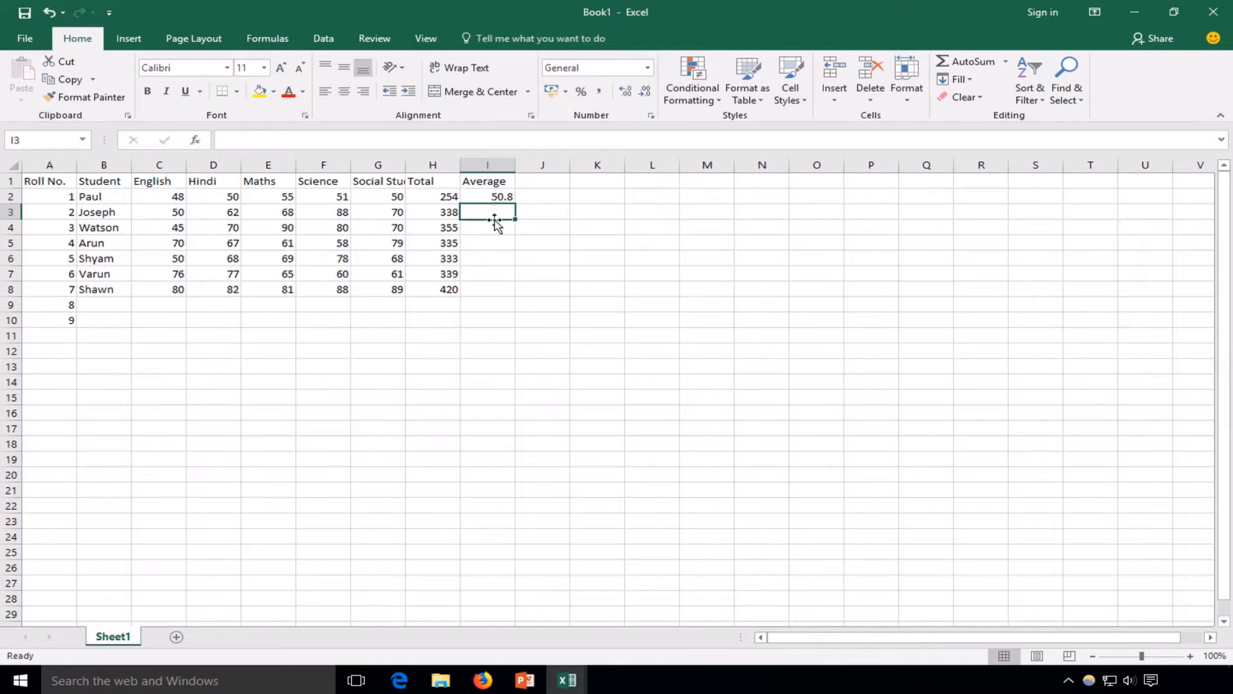
Step: Calculate the second student's average mark in I3 with the formula =AVERAGE(C3:G3)
type("=aver")
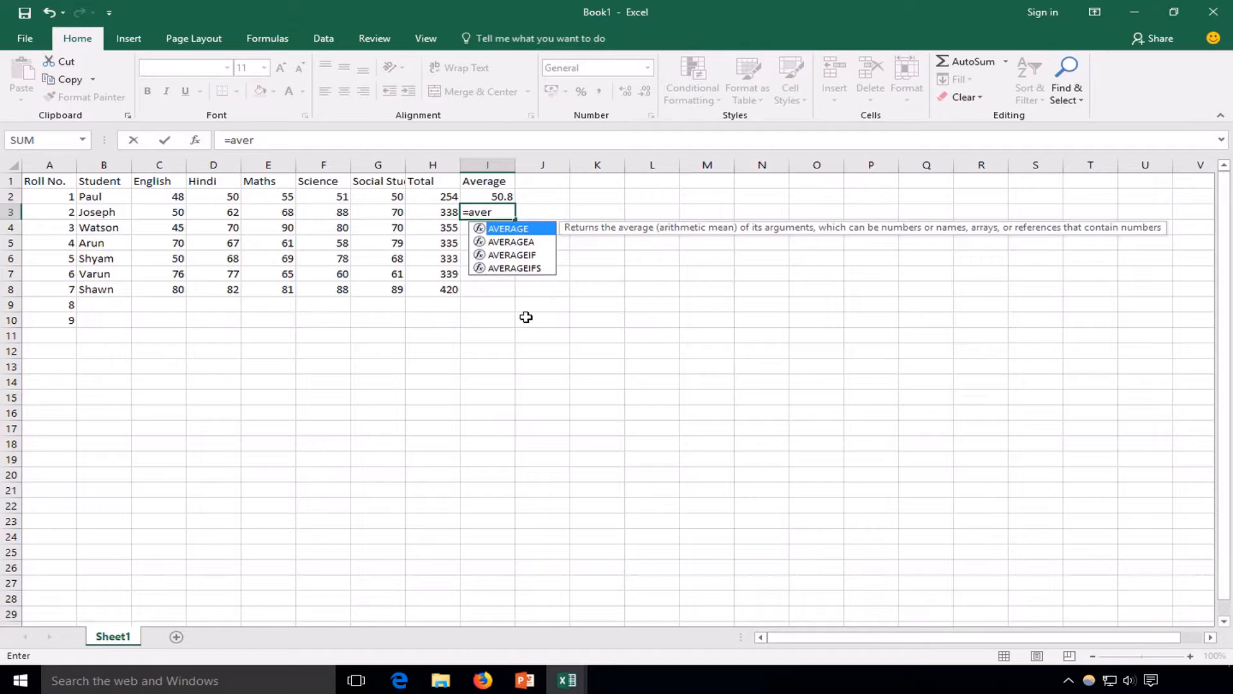
double_click(510, 232)
left_click_drag(169, 214, 398, 218)
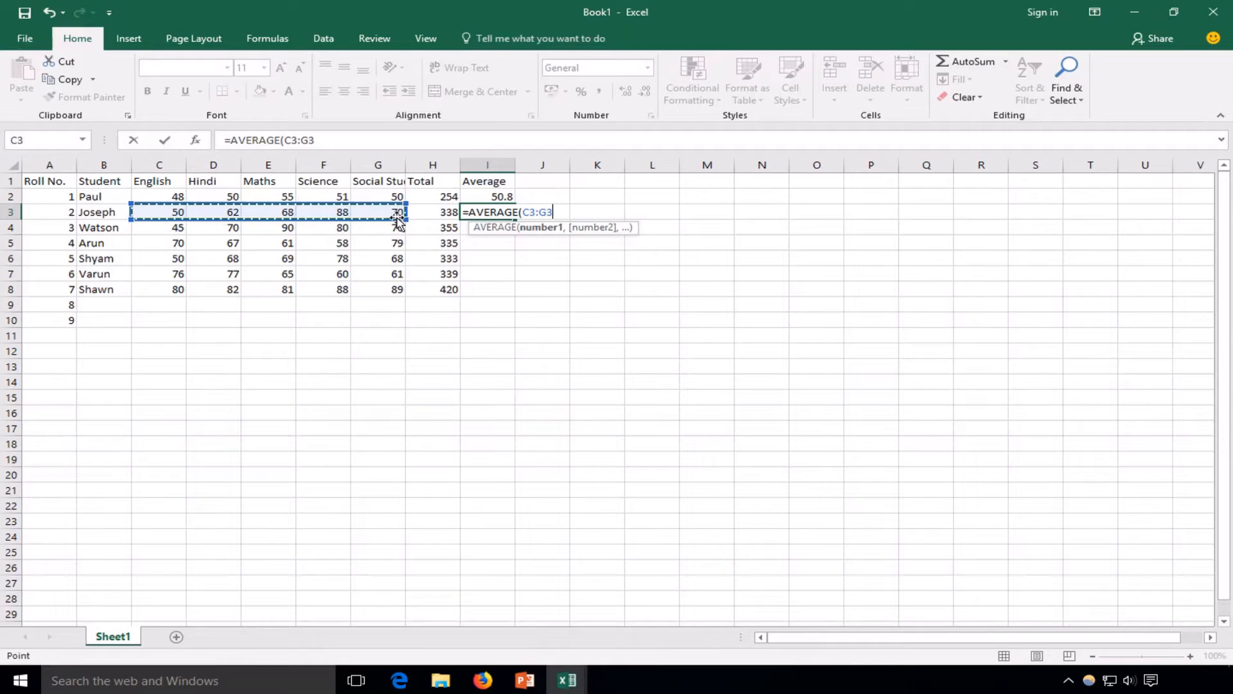
type(")")
key("Return")
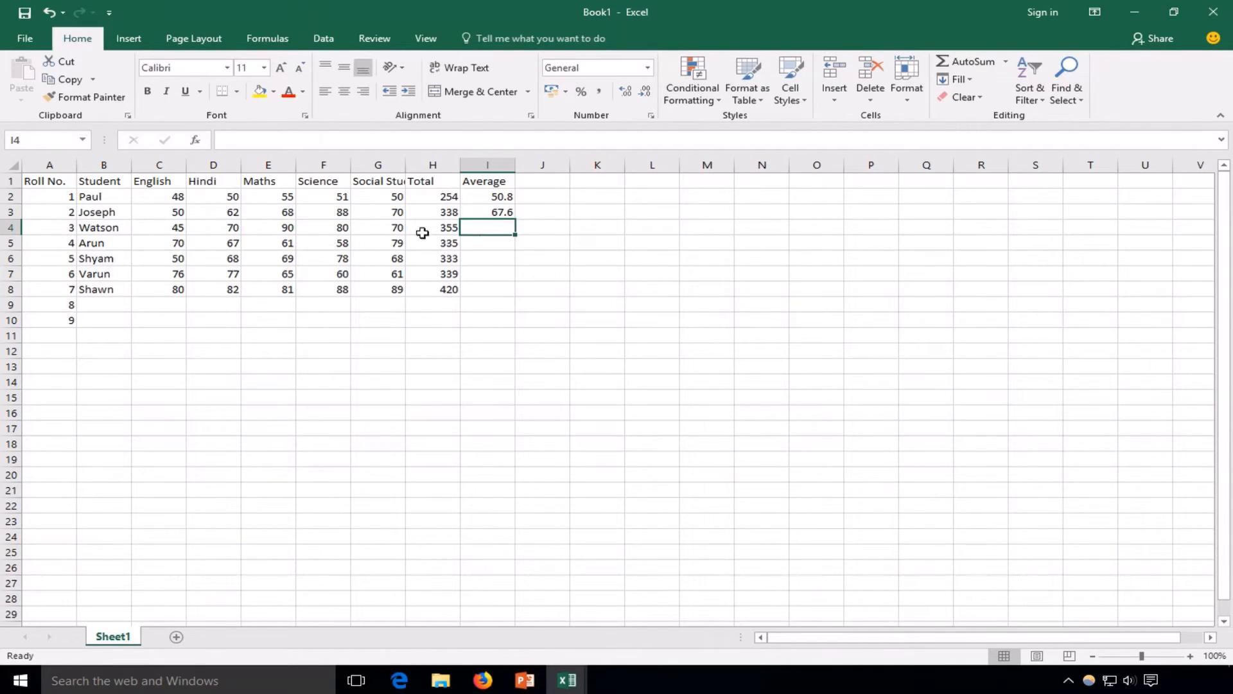
Step: Fill the average formula from I3 down to I8 for the remaining students
left_click(507, 215)
left_click_drag(518, 219, 507, 294)
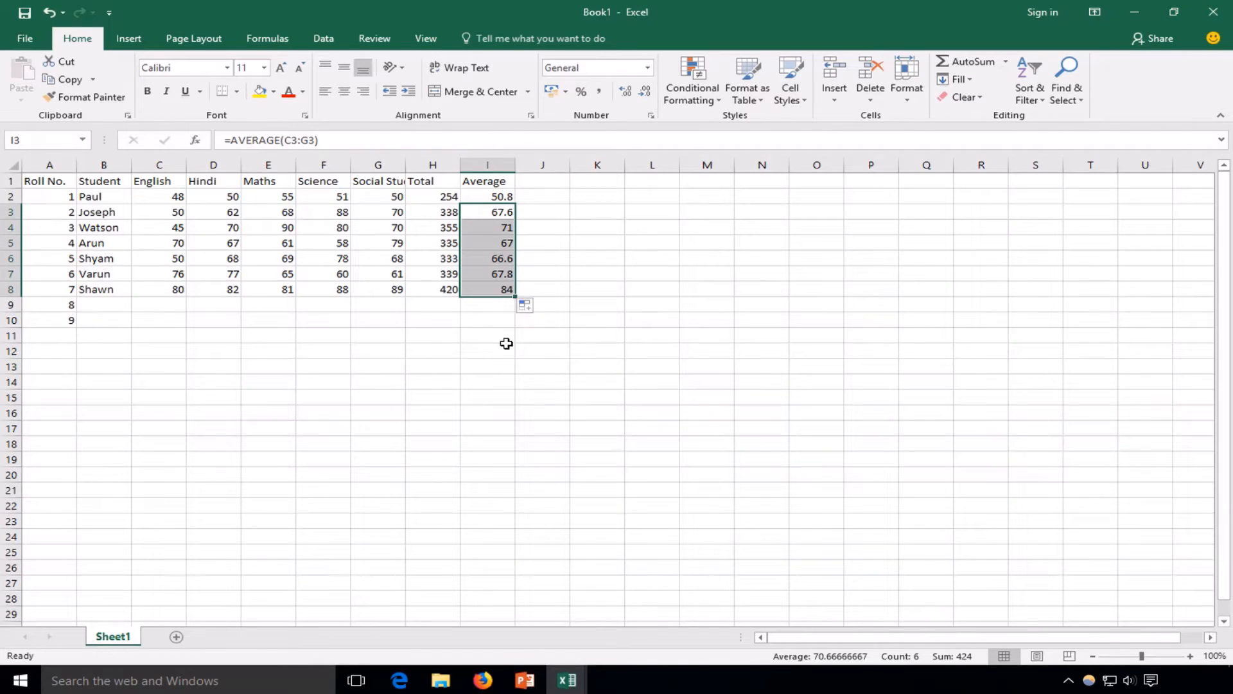
left_click(470, 341)
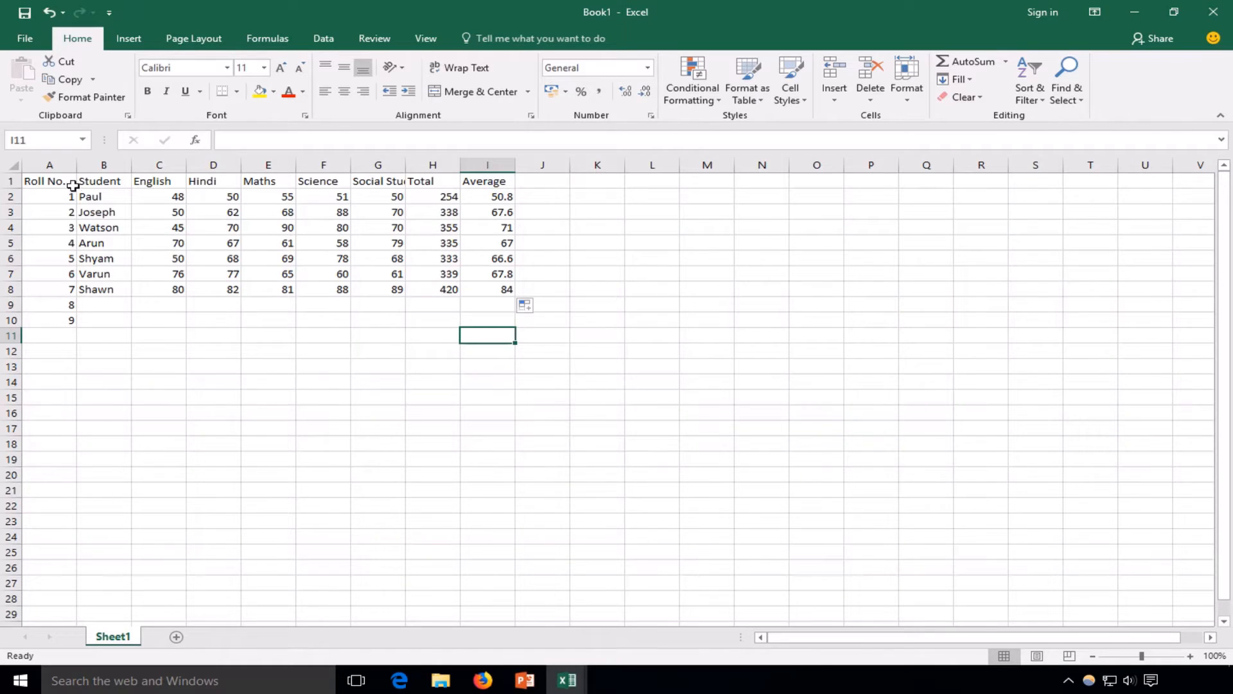
Step: Apply a bottom border and a top border to the heading row A1:I1
left_click_drag(44, 183, 484, 182)
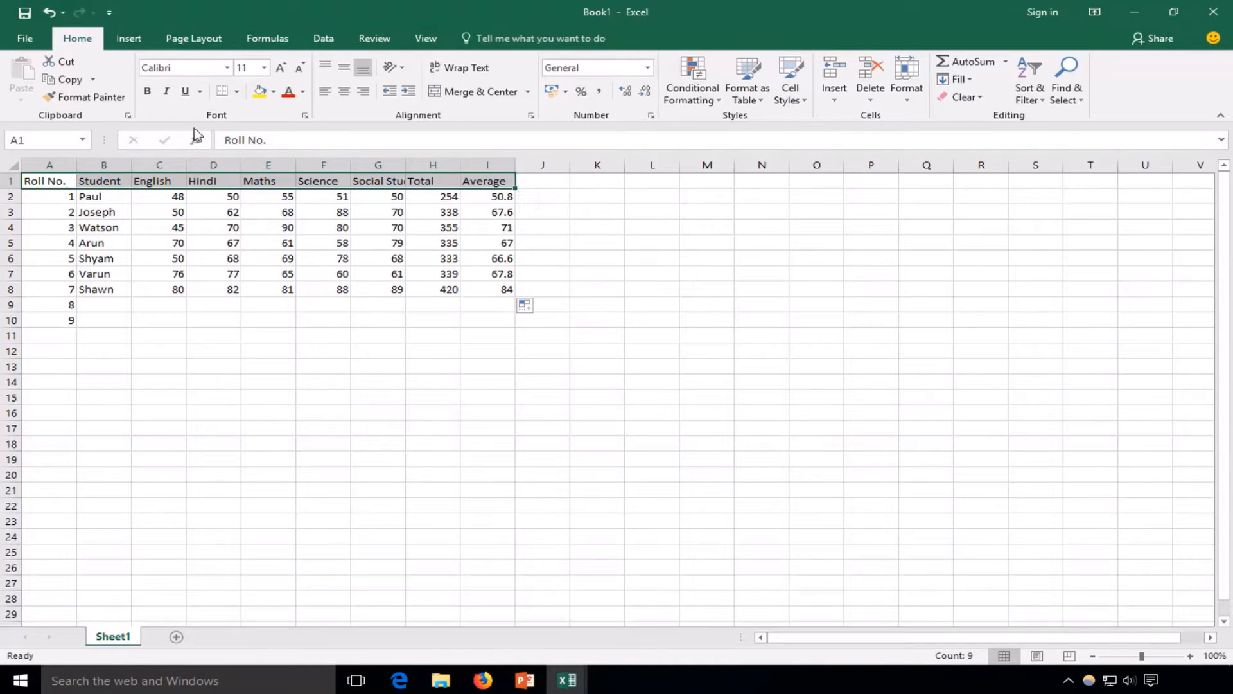
left_click(237, 93)
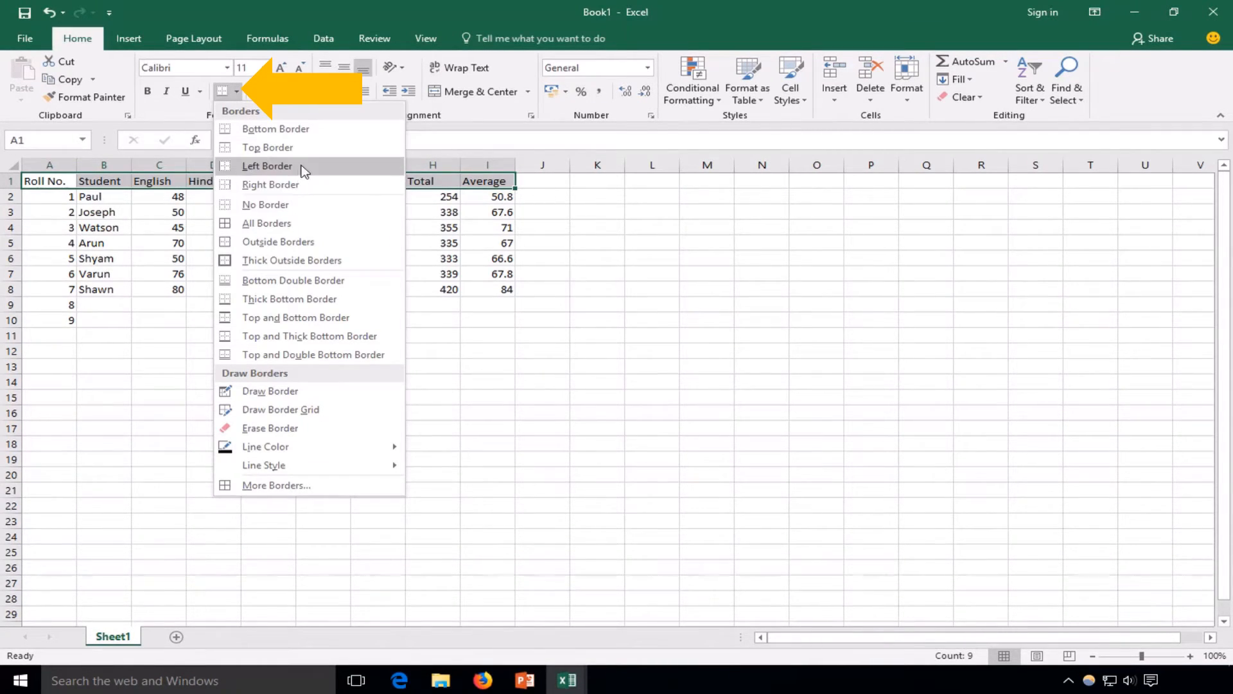
left_click(299, 133)
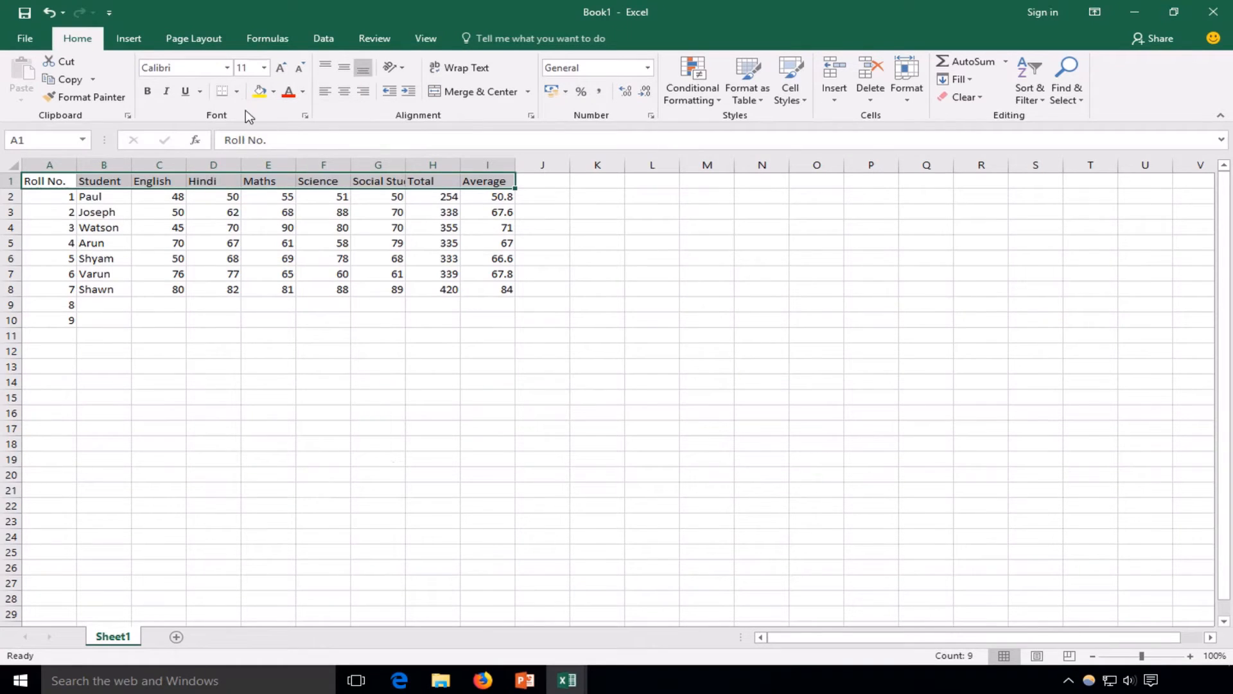
left_click(240, 95)
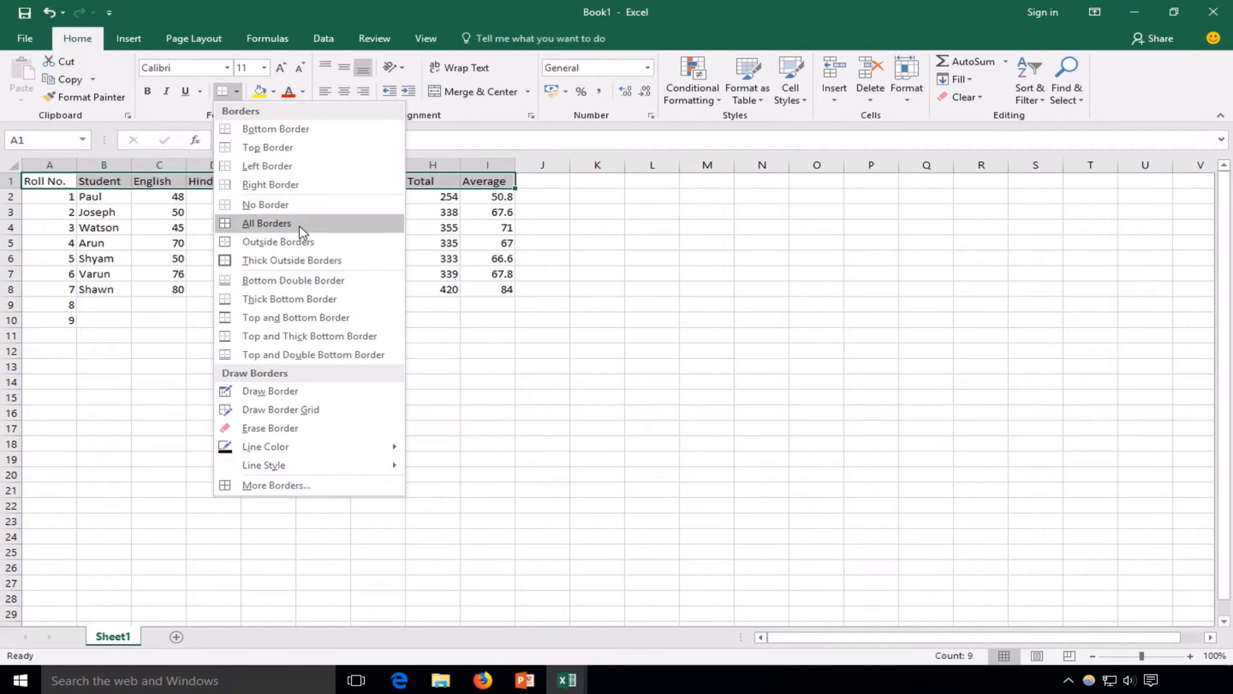
left_click(291, 149)
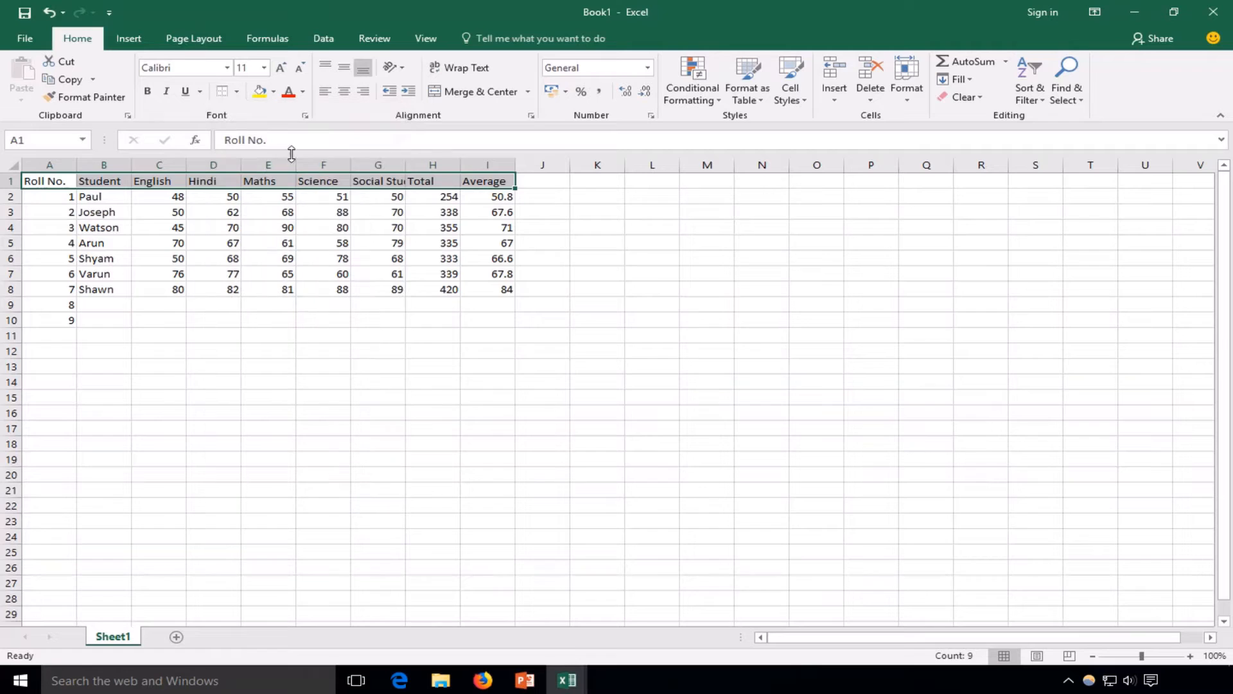
left_click_drag(283, 227, 227, 228)
Step: Apply a right border to the Roll No. column cells A1:A8
left_click_drag(48, 183, 67, 289)
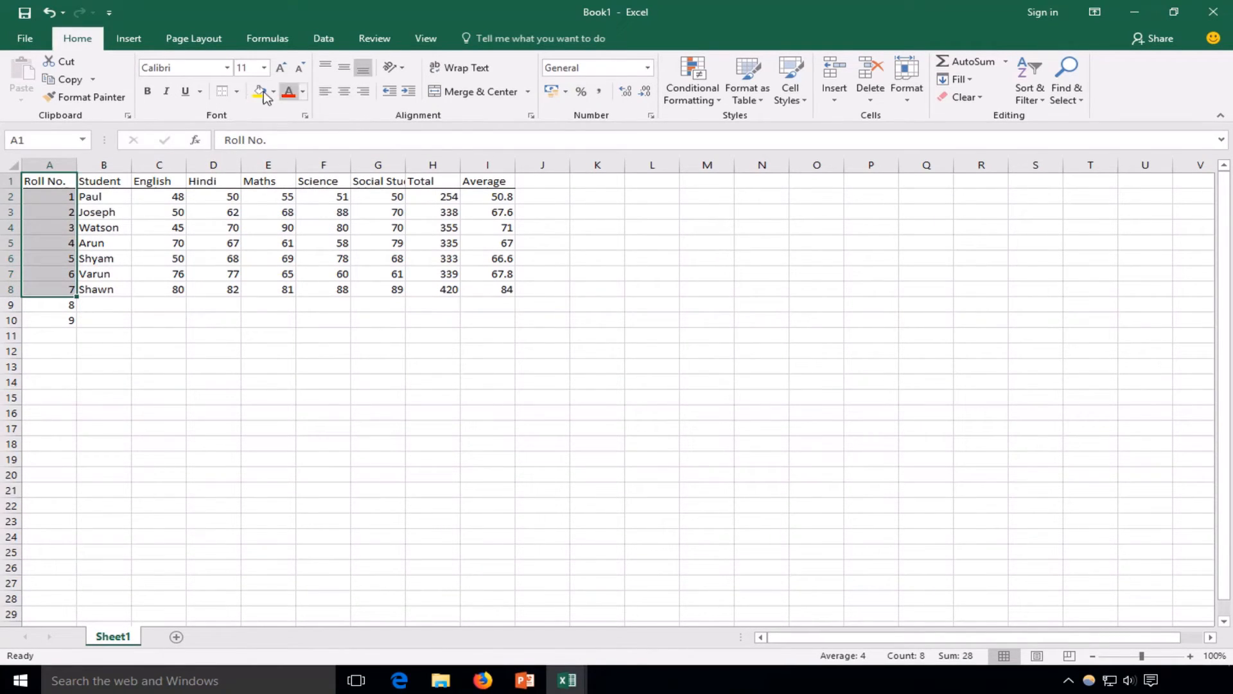
left_click(239, 93)
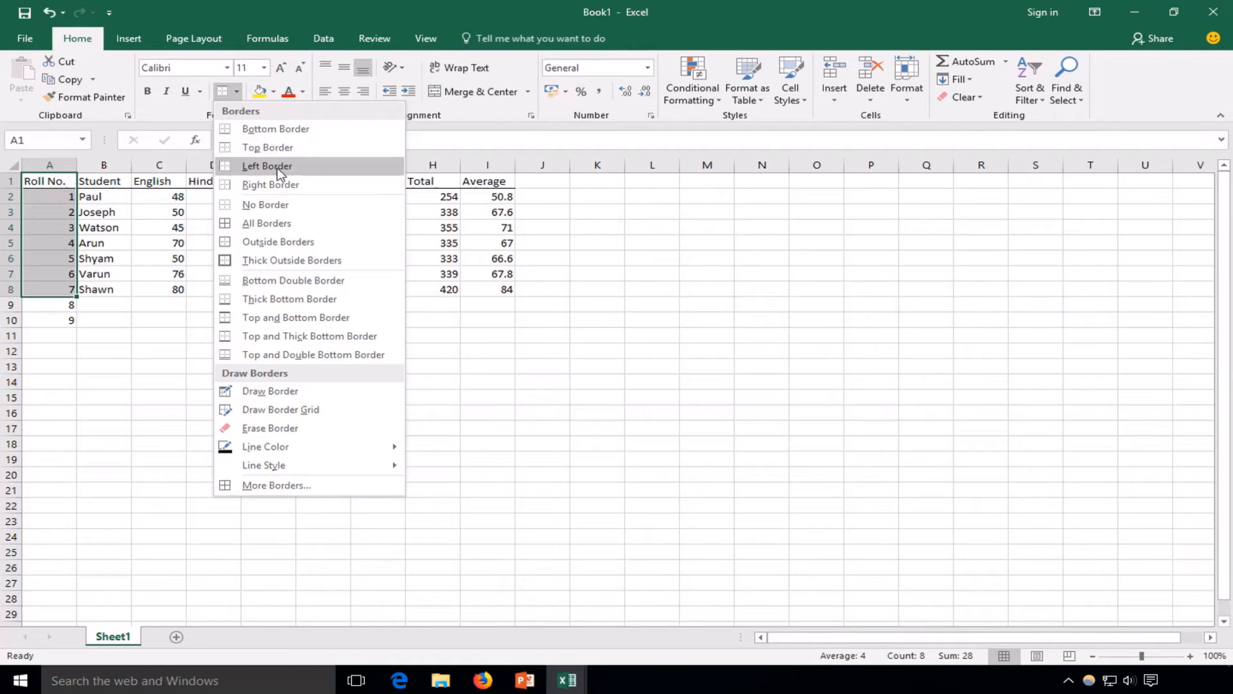
left_click(267, 185)
left_click(143, 225)
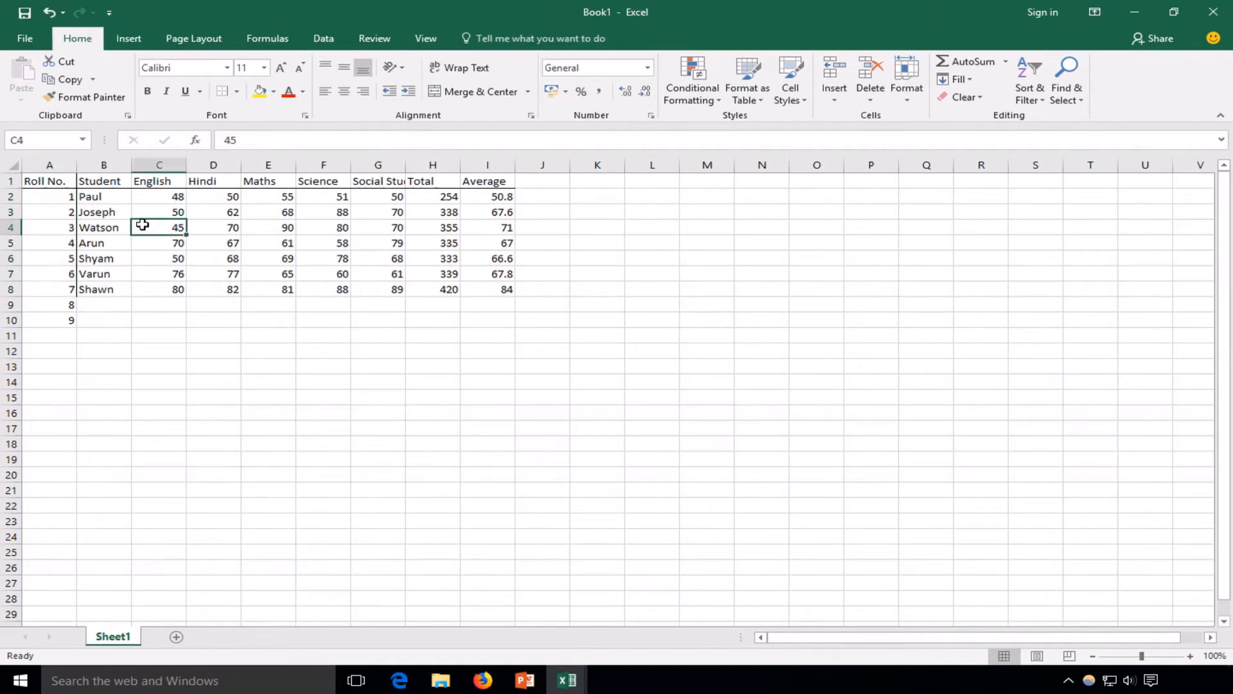
Step: Apply a right border to the Total and Average cells H1:I8, closing the table's outer edge
left_click_drag(111, 182, 112, 283)
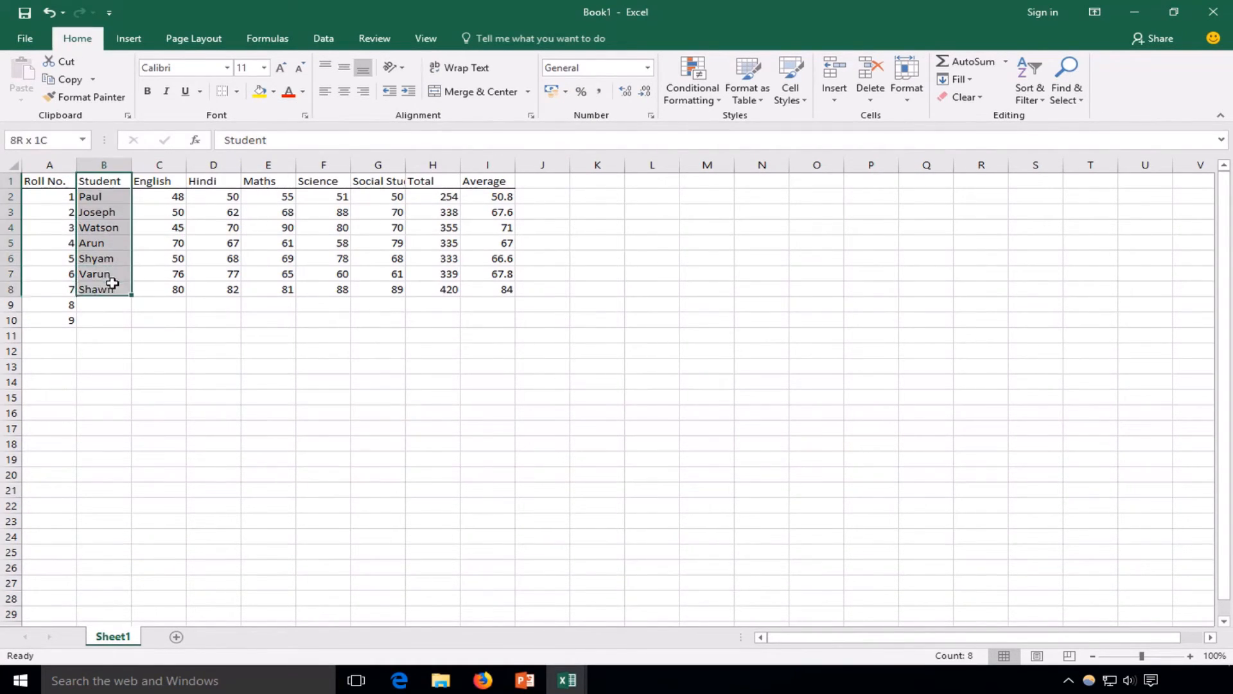
left_click(498, 216)
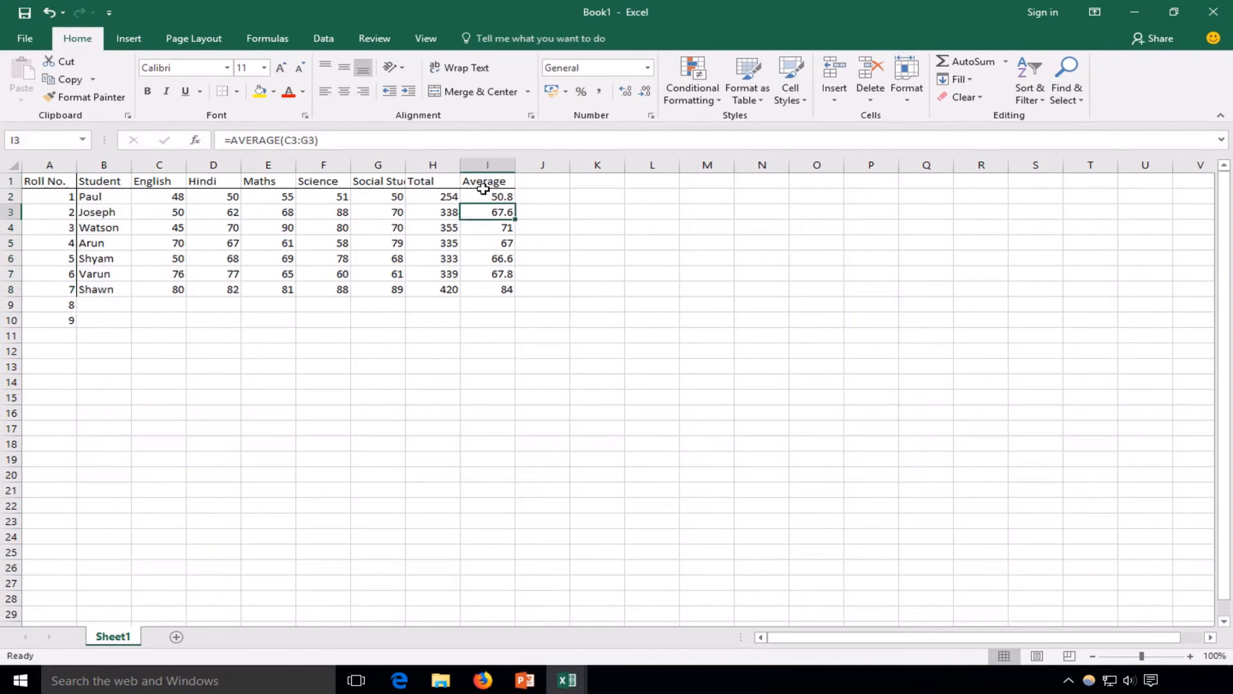
left_click_drag(425, 182, 449, 269)
left_click(482, 277)
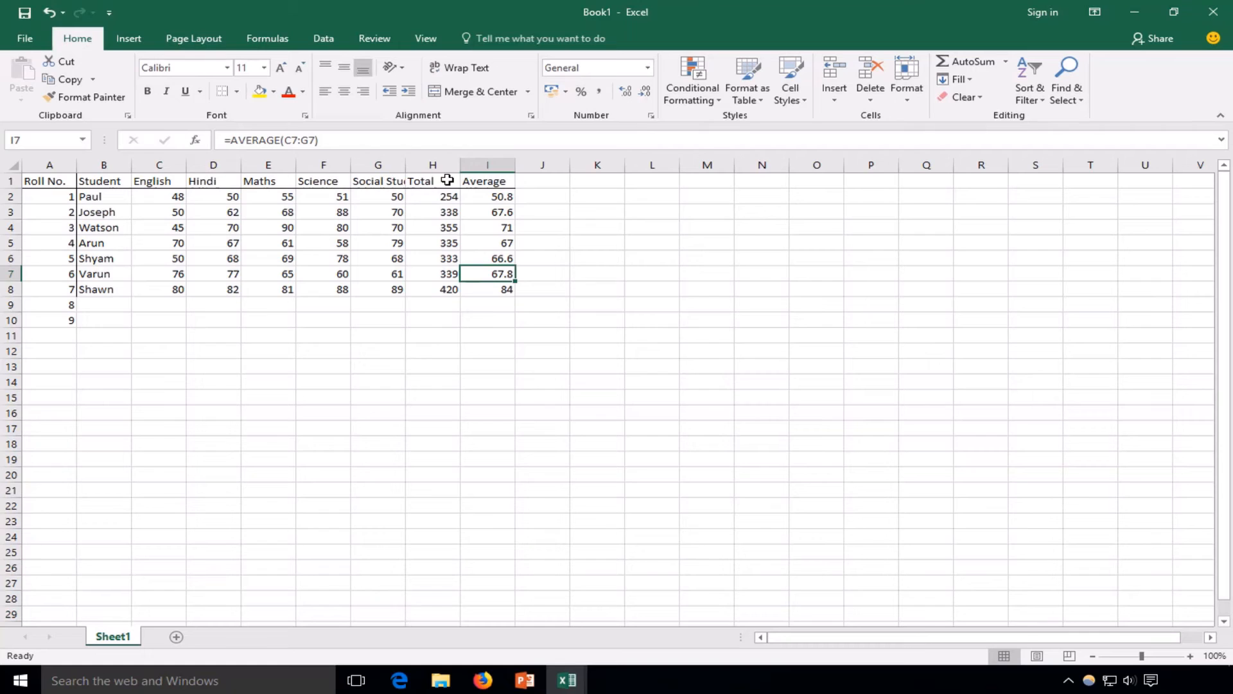
left_click_drag(447, 180, 485, 286)
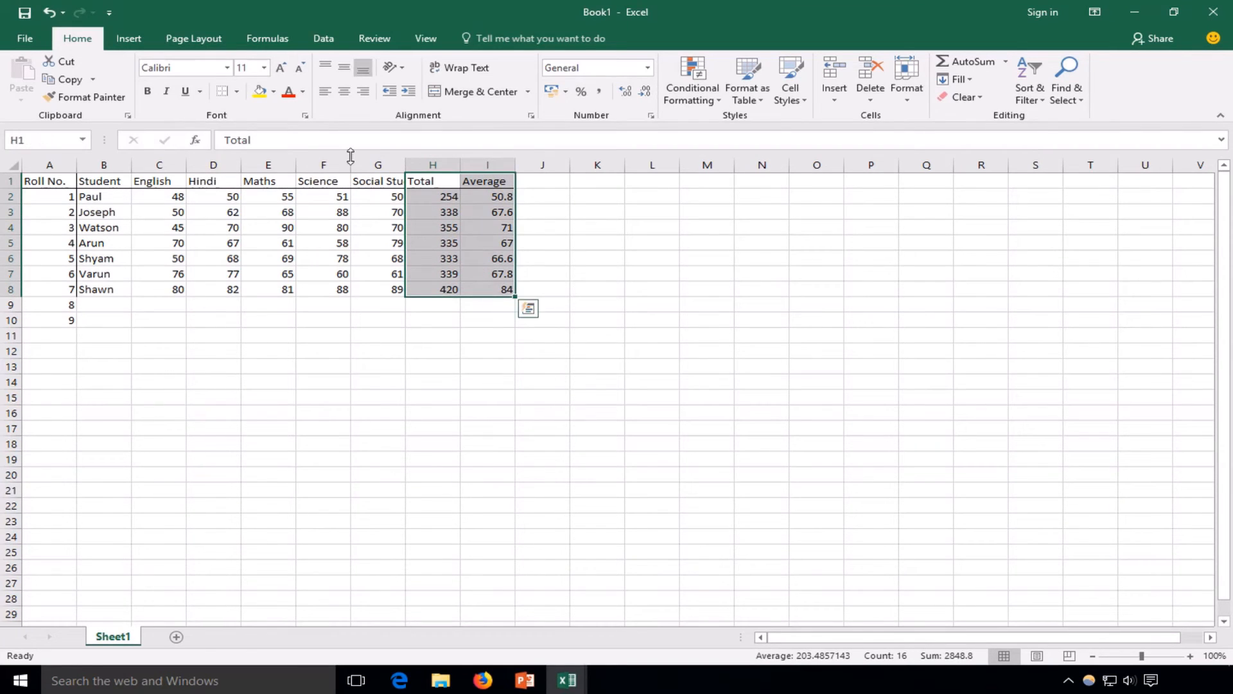
left_click(238, 91)
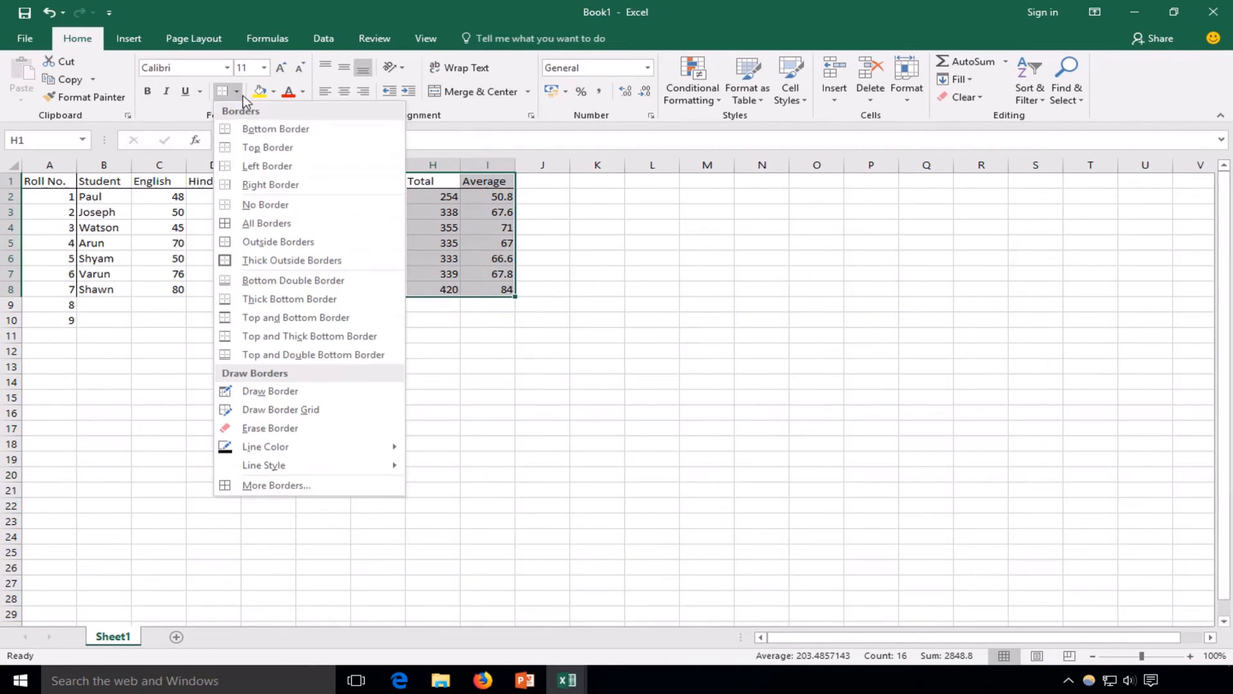
left_click(280, 185)
left_click(399, 336)
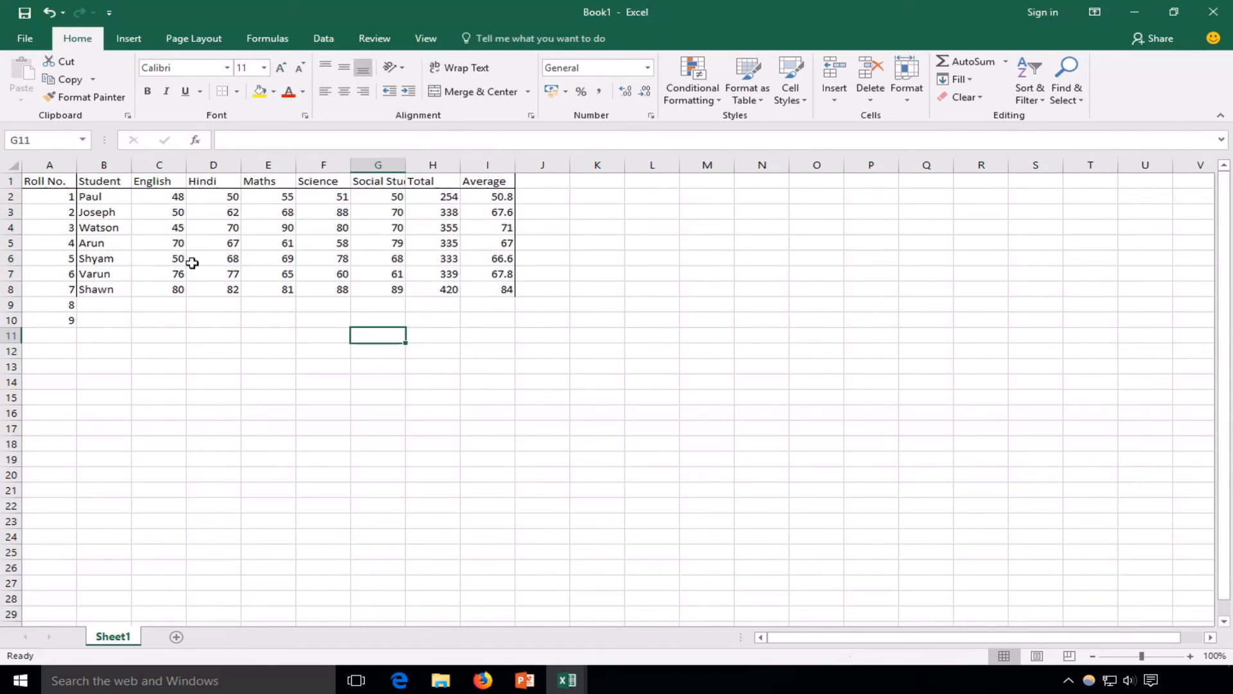
Step: Open the print page for the Book1 workbook
left_click(25, 38)
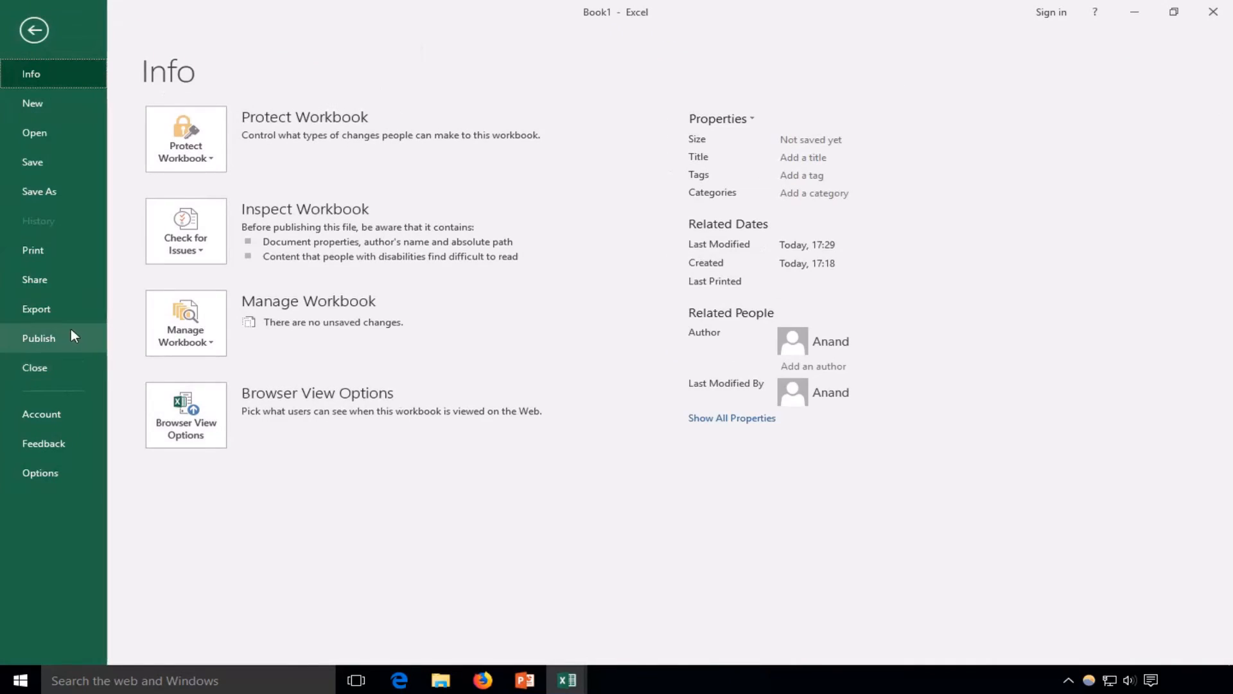
left_click(45, 256)
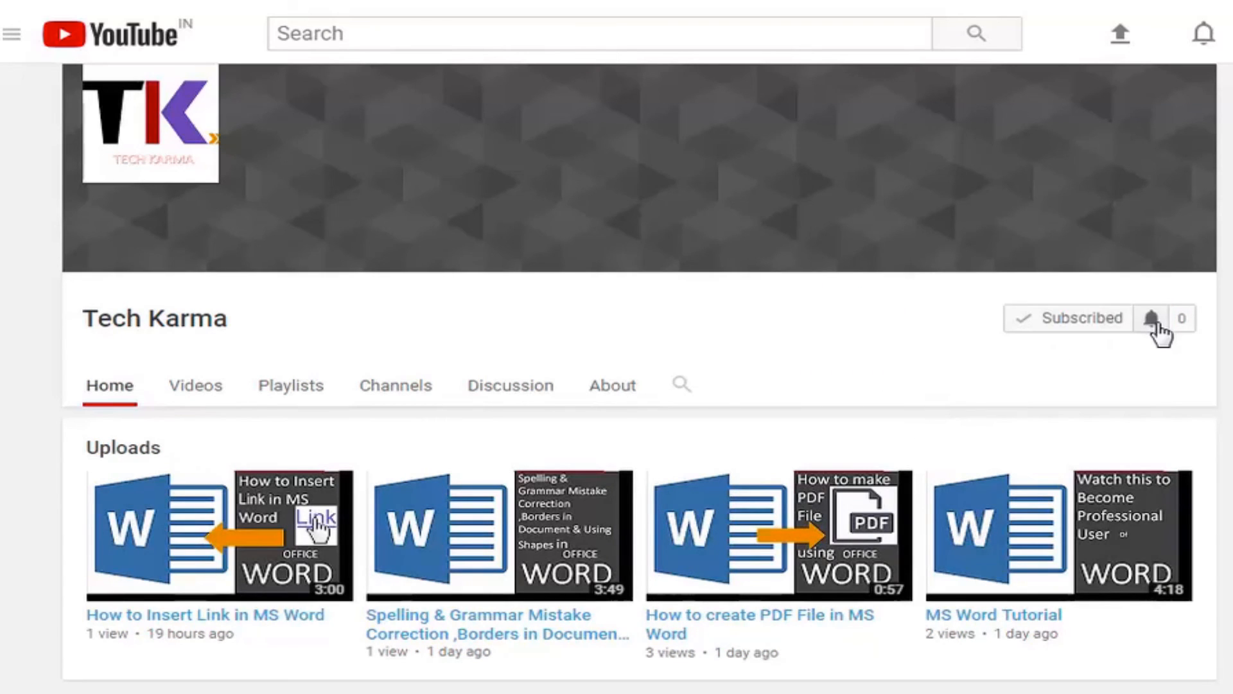
Step: Switch to YouTube, enable all notifications for the Tech Karma channel and save the setting
left_click(1153, 319)
left_click(440, 342)
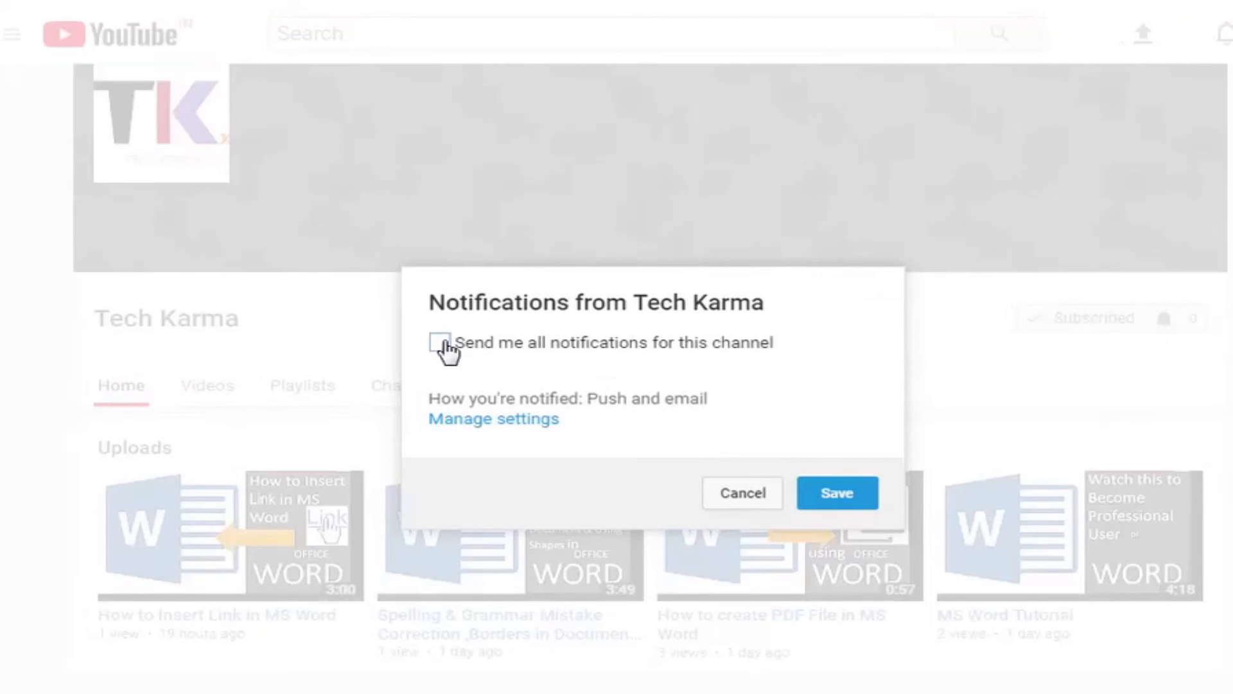
left_click(838, 498)
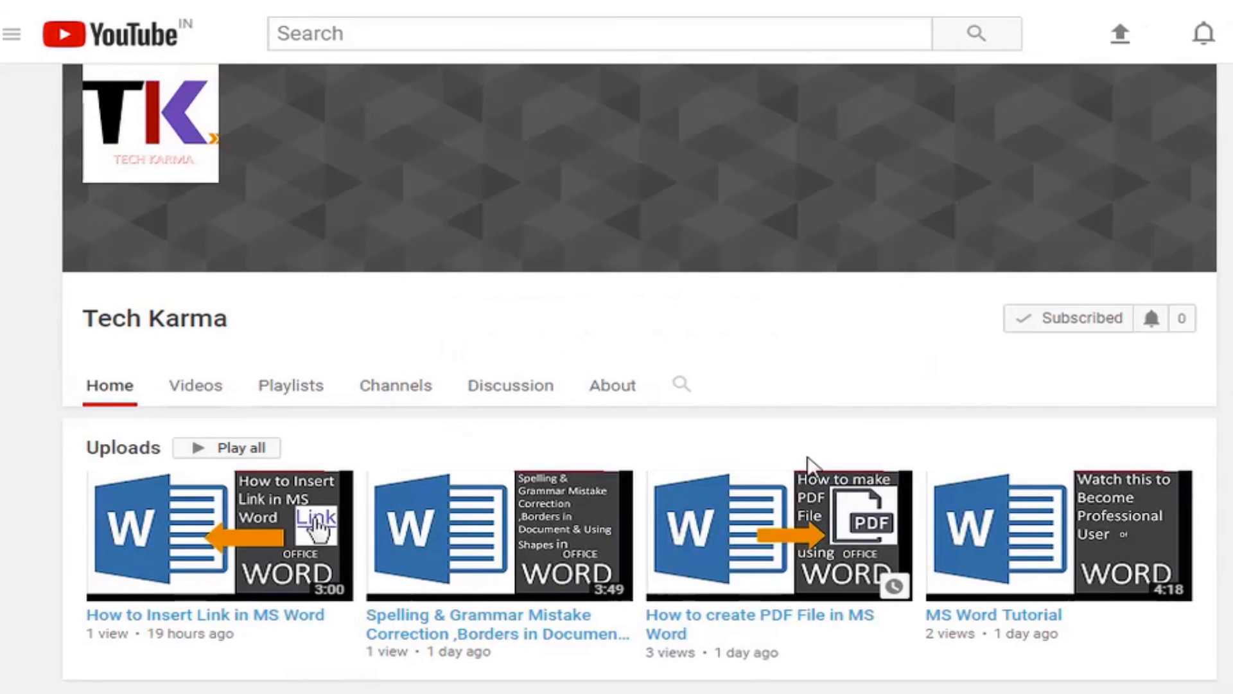